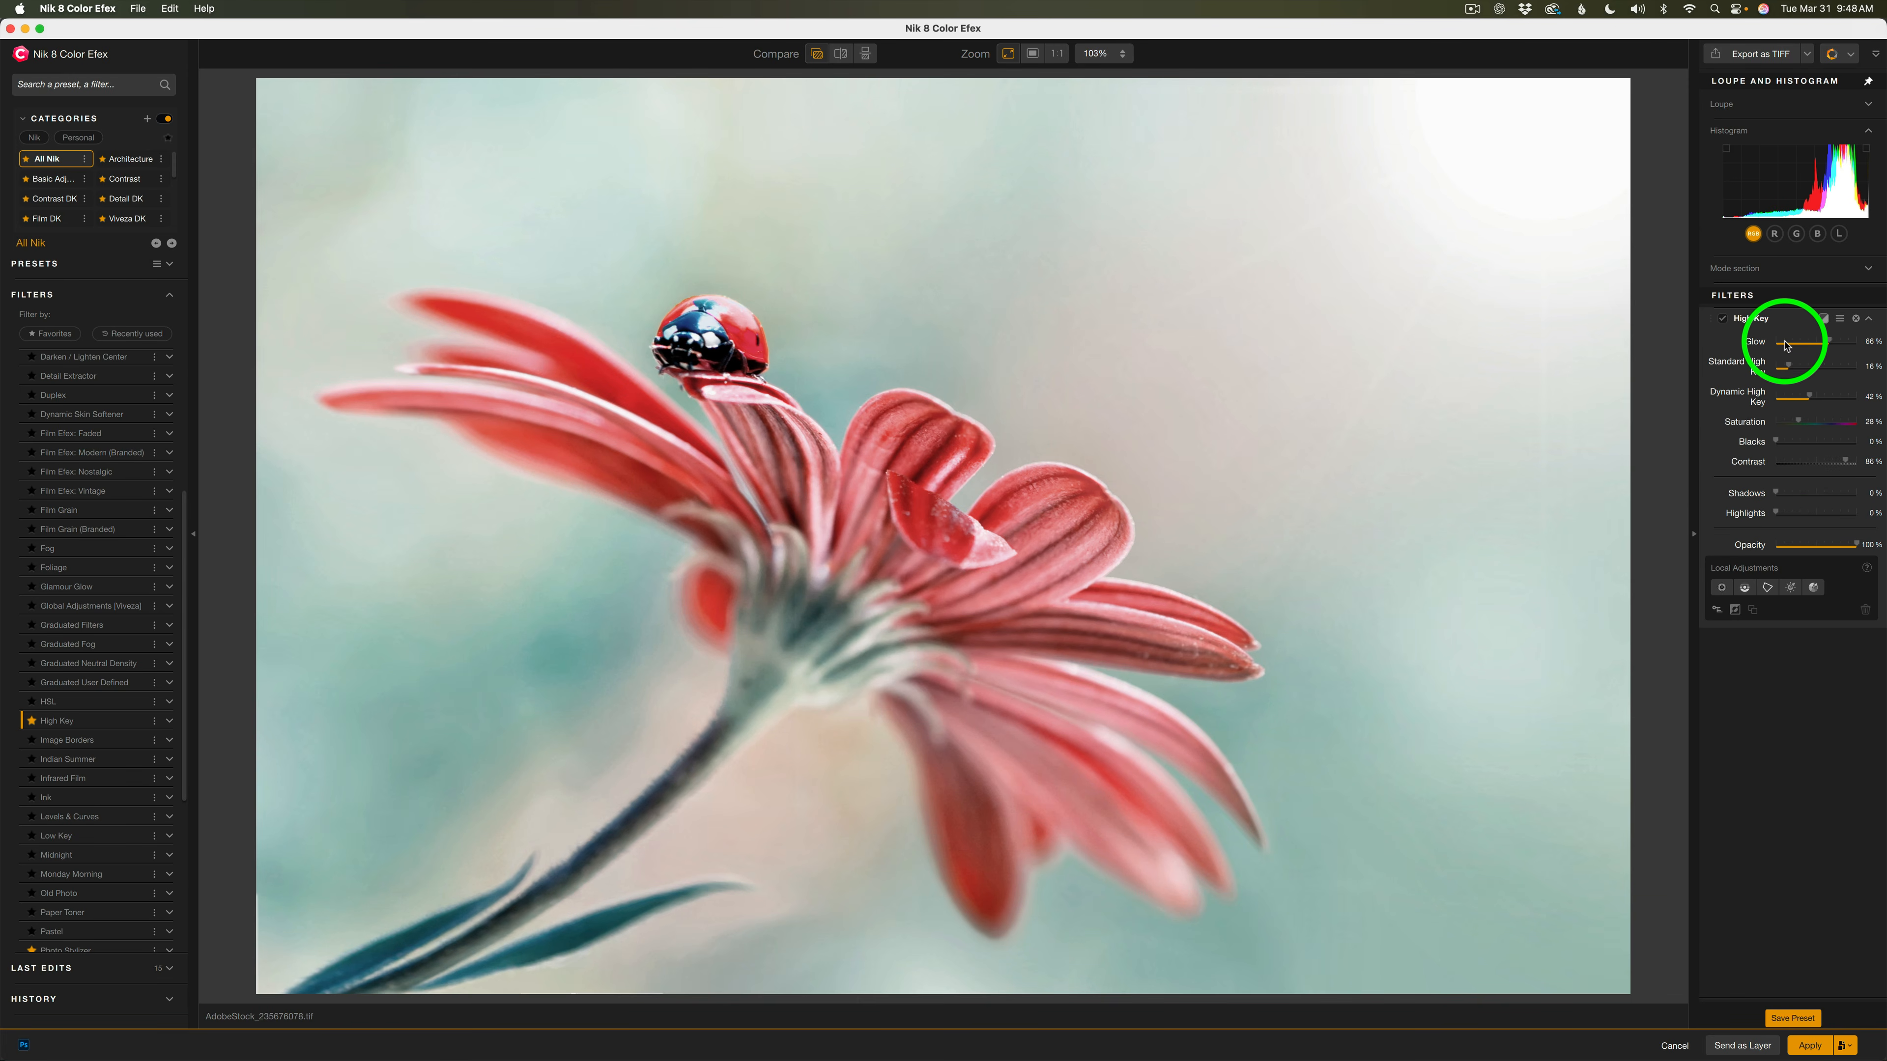
Compare the flower photo with the High Key filter off and on, and set its Glow to 75%.
left_click(1723, 319)
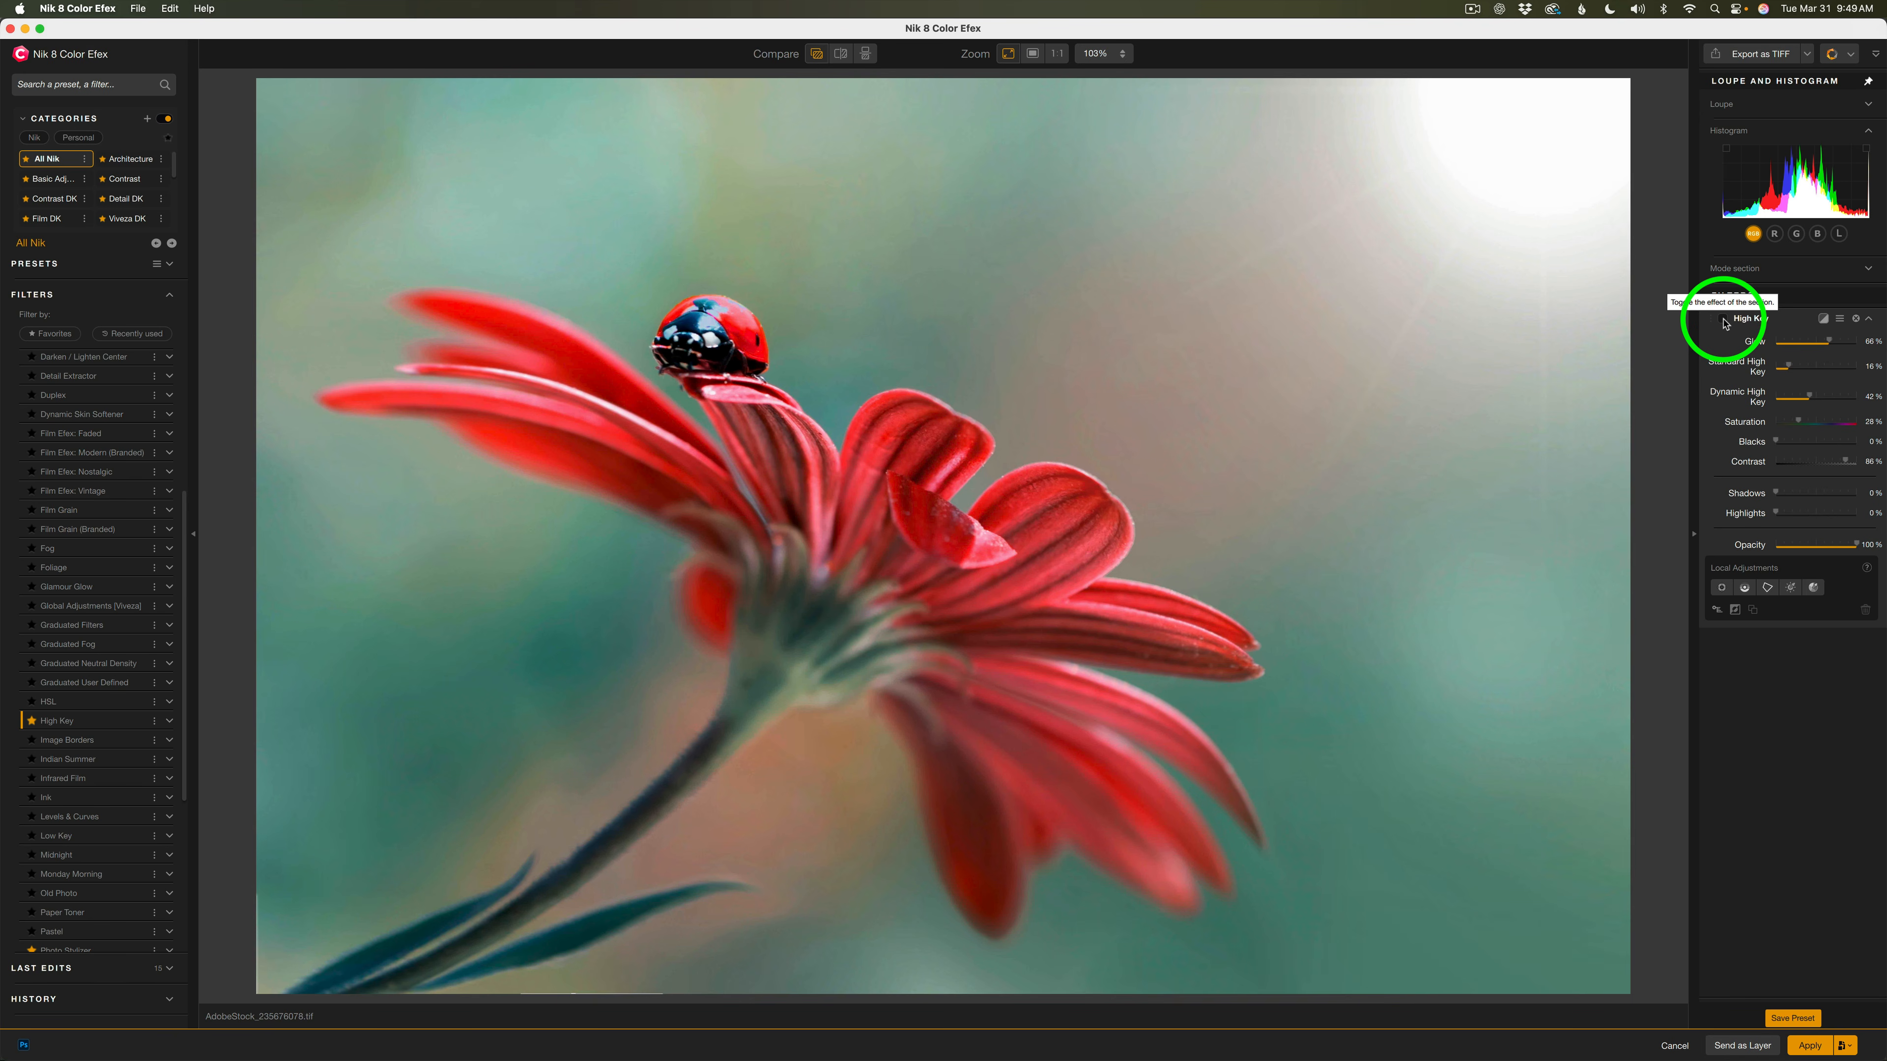
left_click(1723, 320)
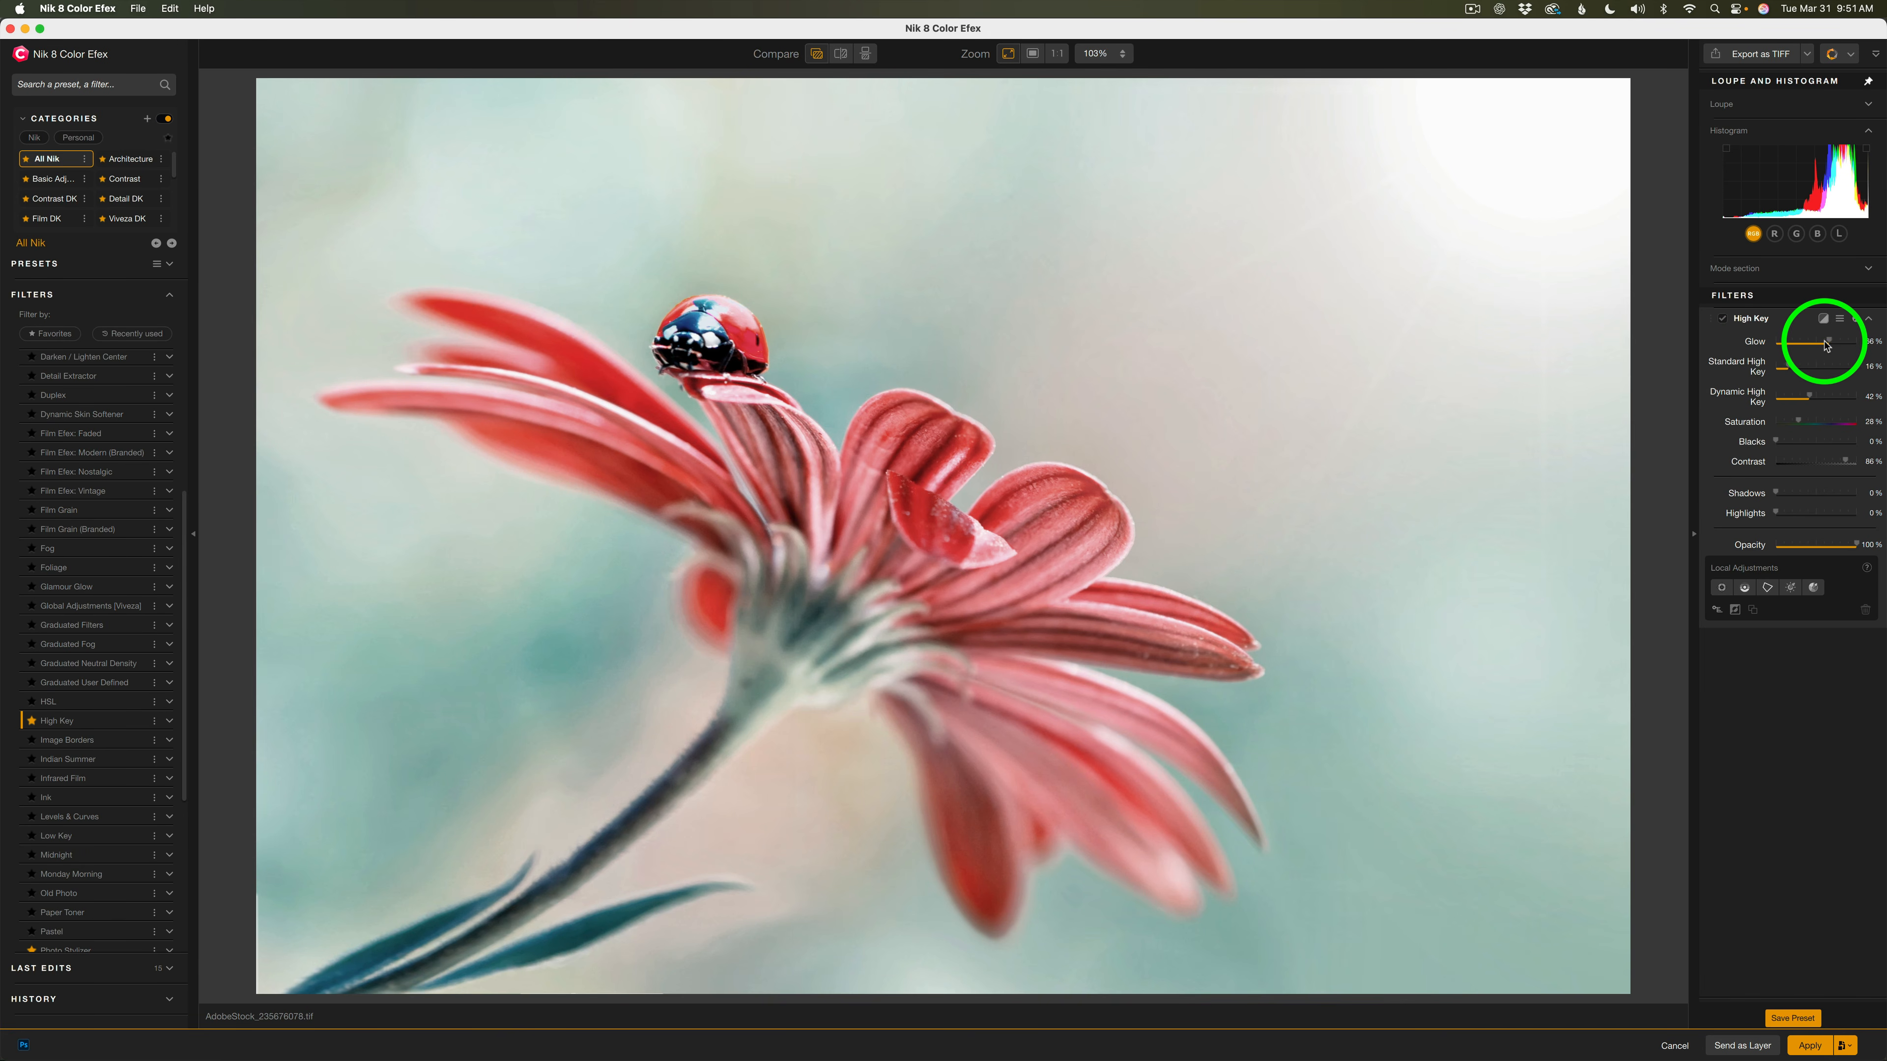
left_click_drag(1820, 347, 1778, 344)
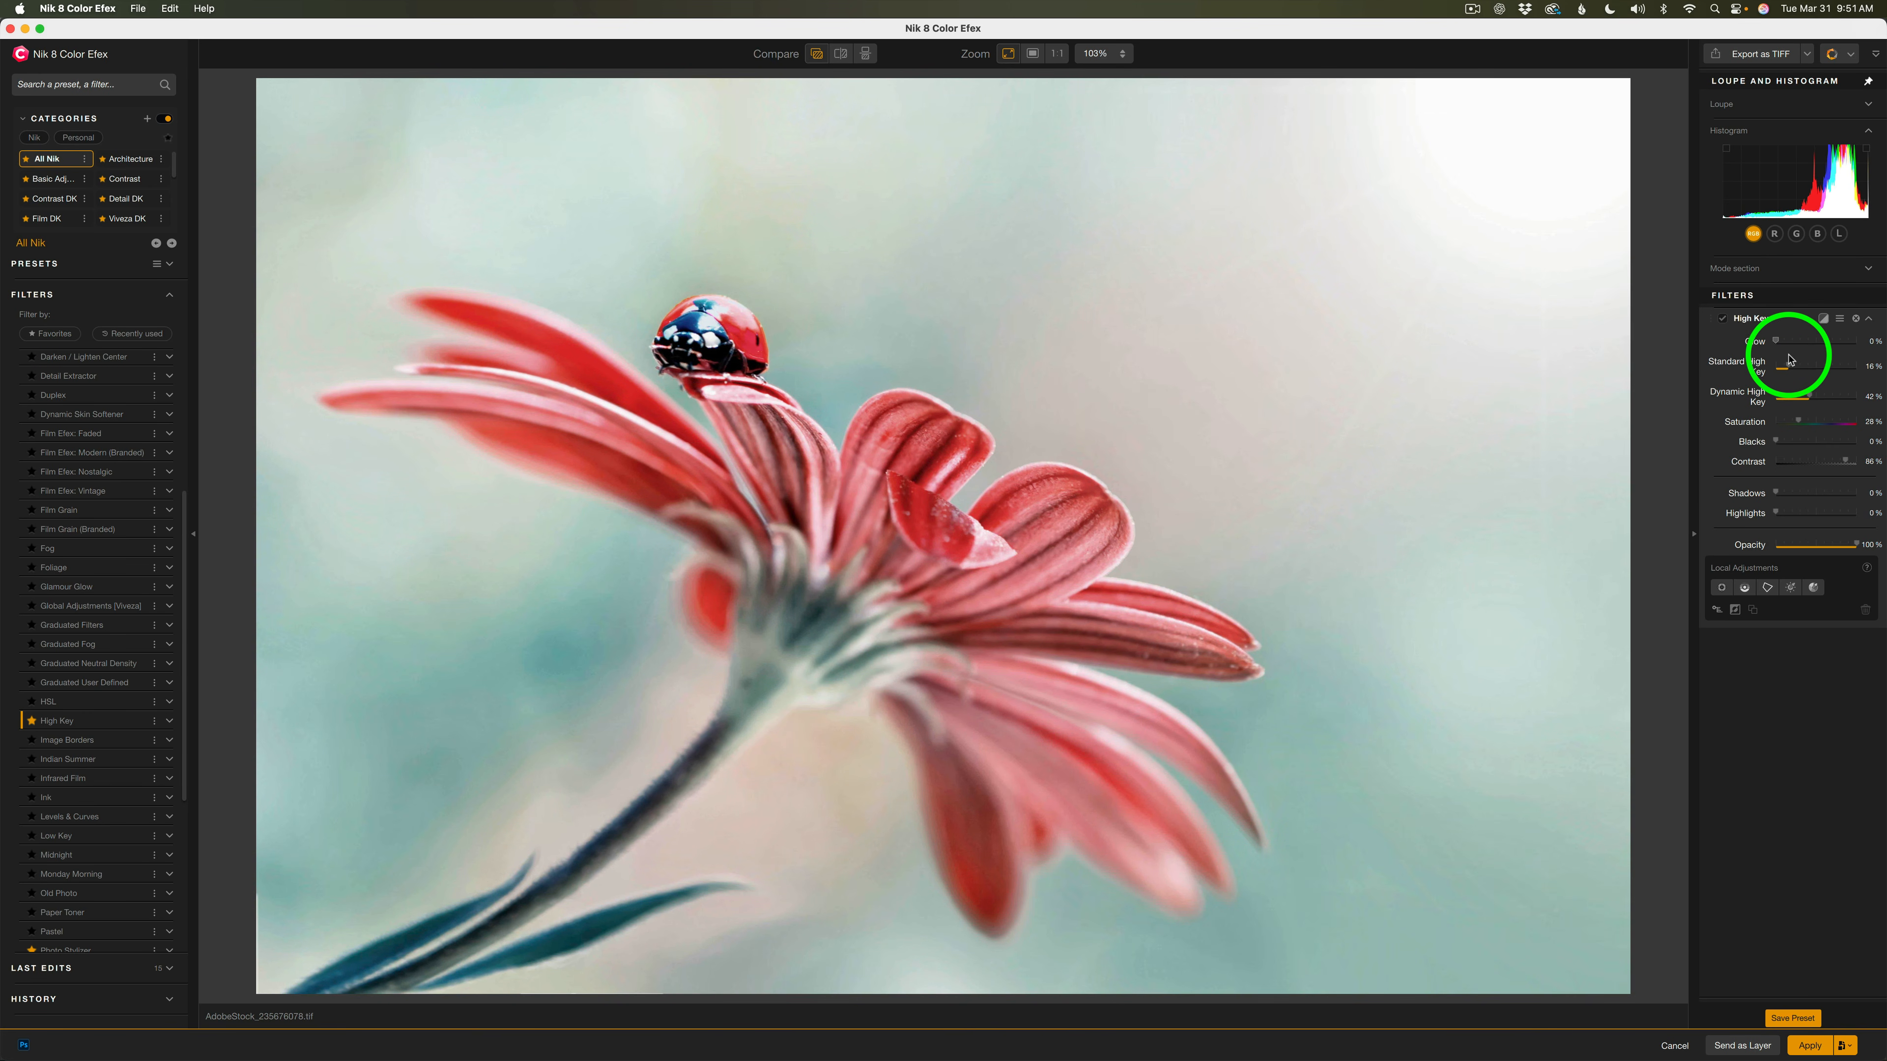
left_click_drag(1776, 343, 1841, 362)
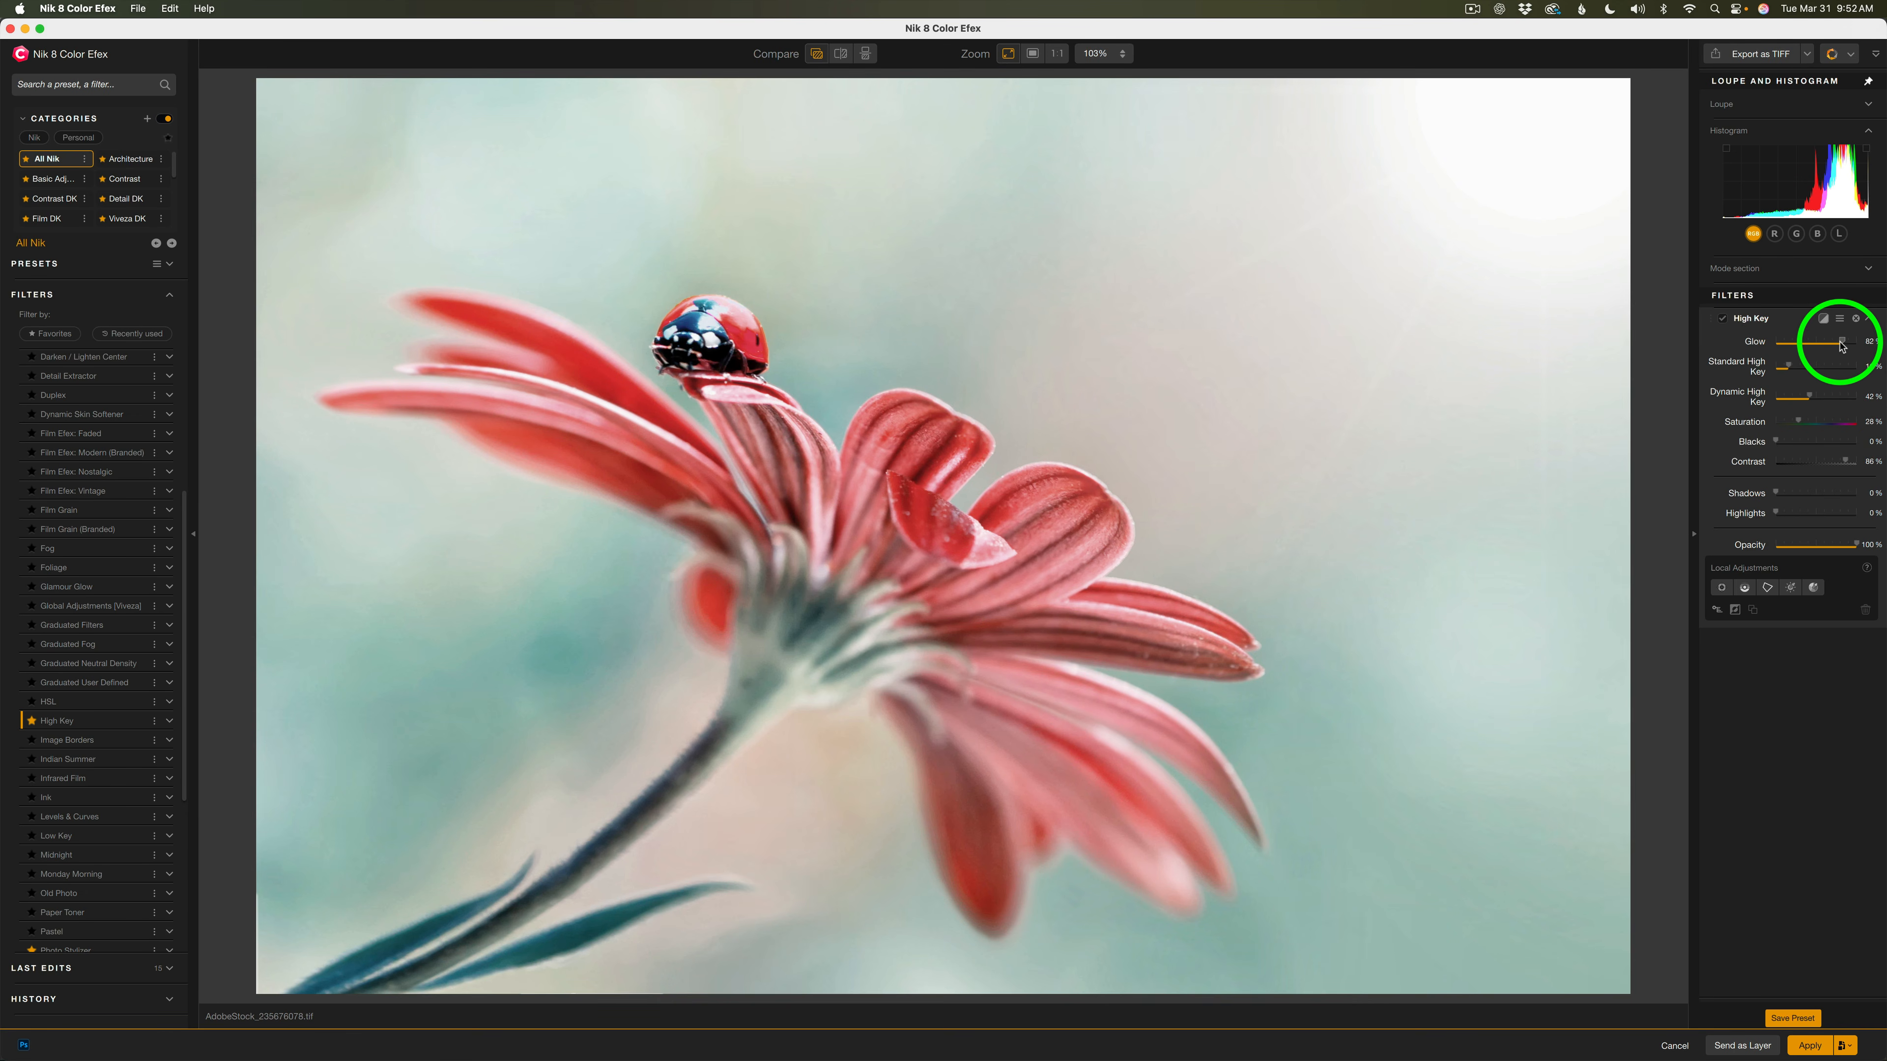
mouse_move(1840, 341)
left_mouse_down()
mouse_move(1801, 344)
mouse_move(1836, 350)
left_mouse_up()
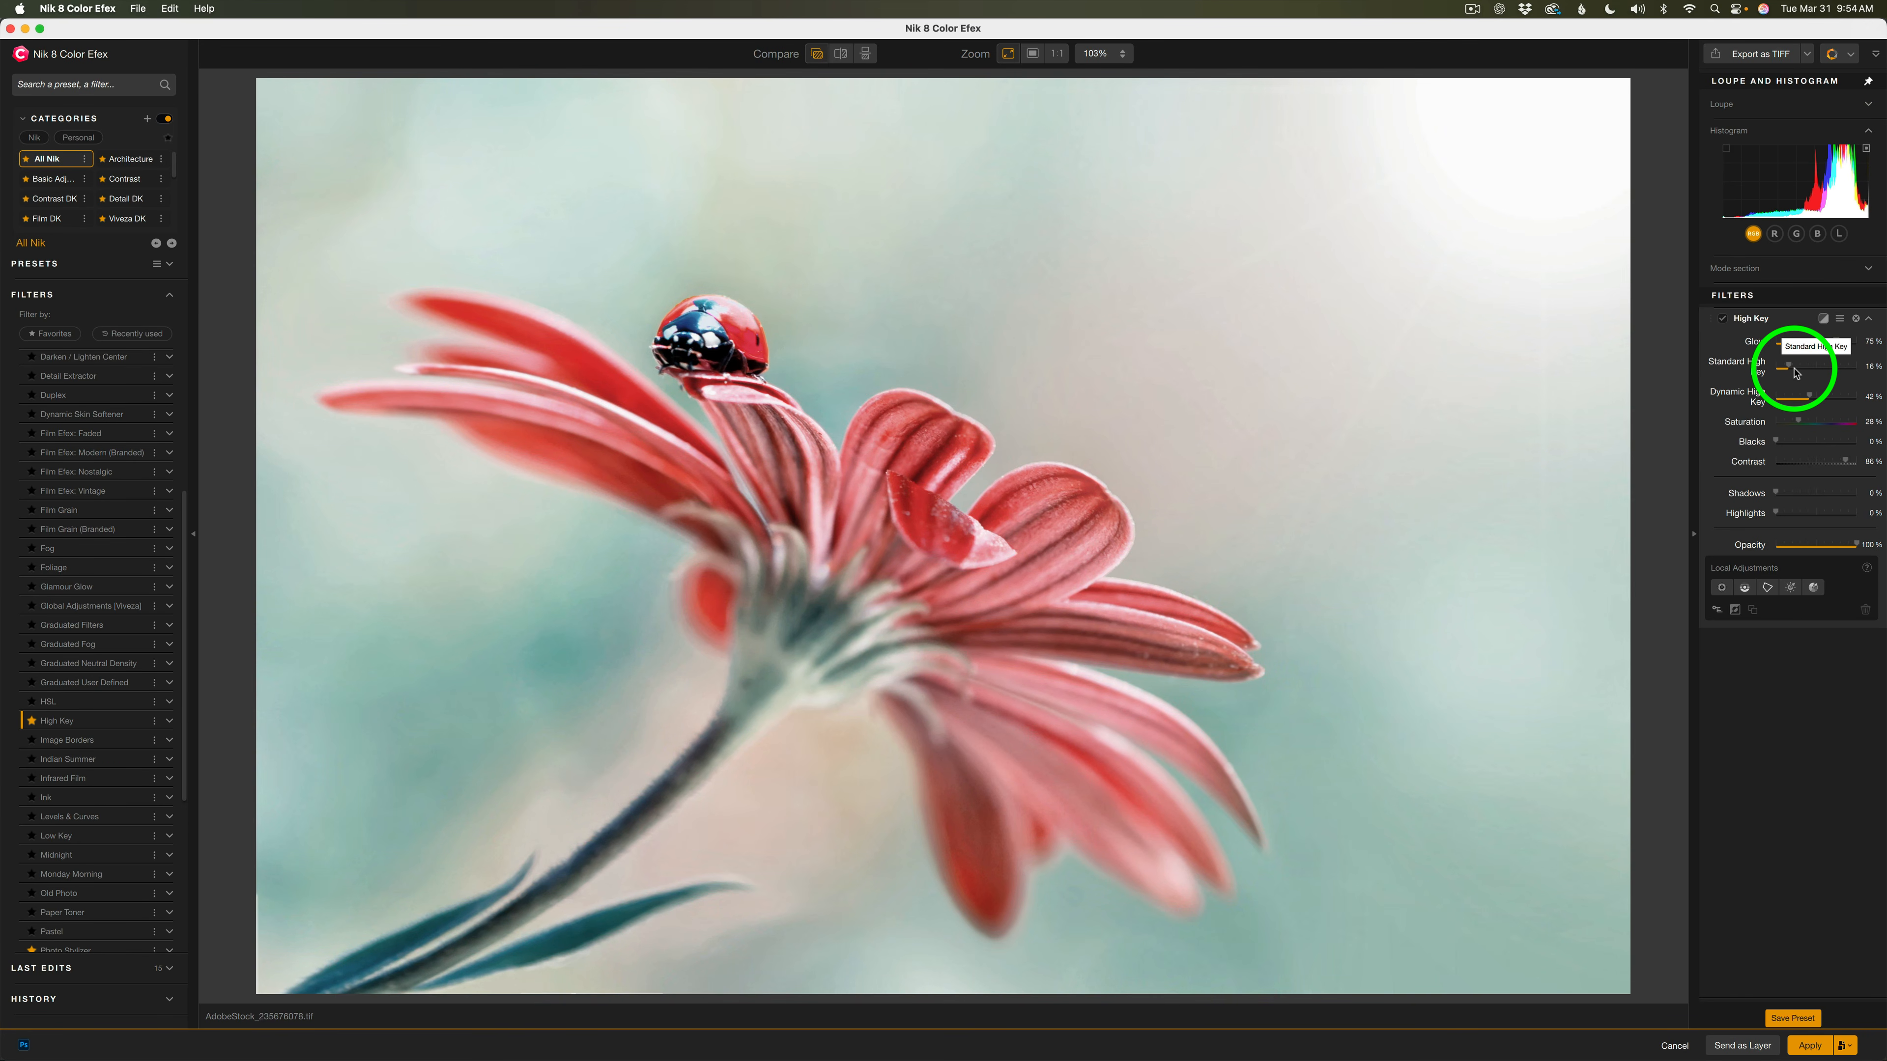
Set Standard High Key to 28% and Dynamic High Key to 59%, checking each at 0% first.
mouse_move(1788, 368)
left_mouse_down()
mouse_move(1847, 373)
mouse_move(1775, 371)
left_mouse_up()
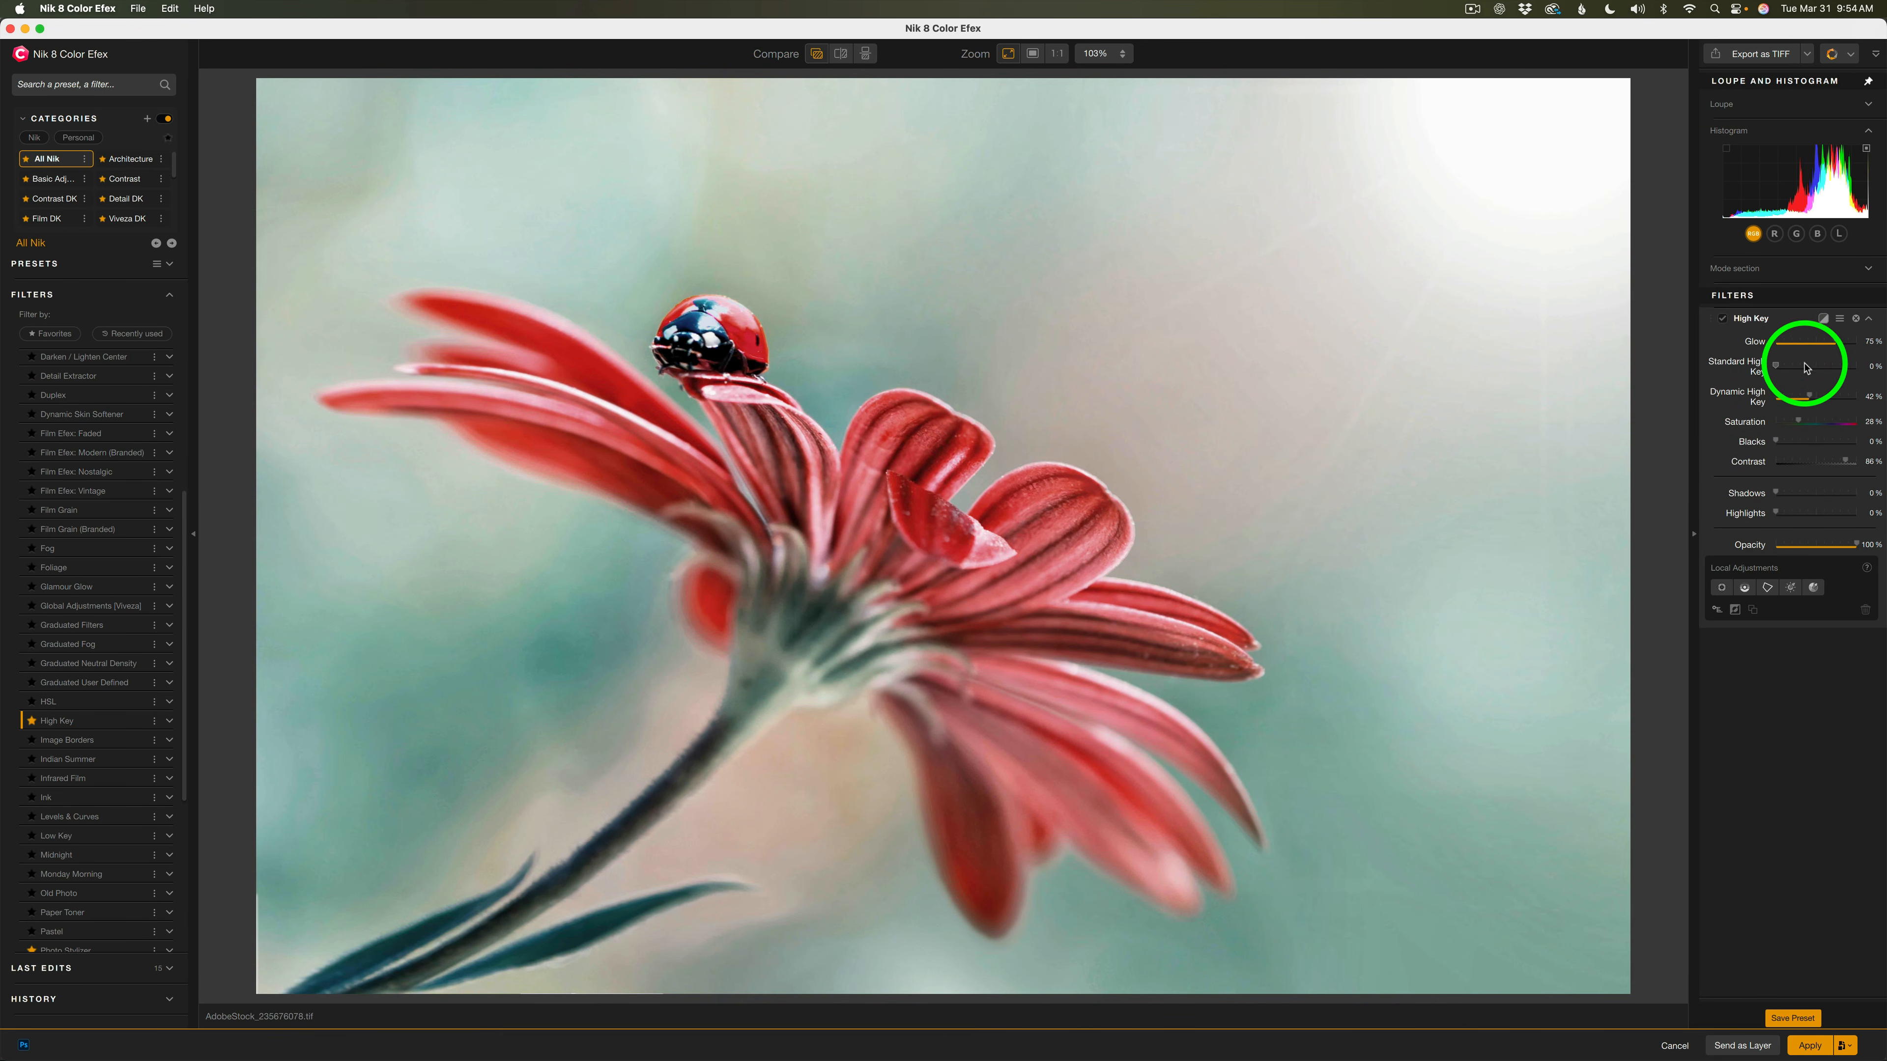
mouse_move(1790, 374)
left_mouse_down()
mouse_move(1819, 369)
mouse_move(1802, 369)
left_mouse_up()
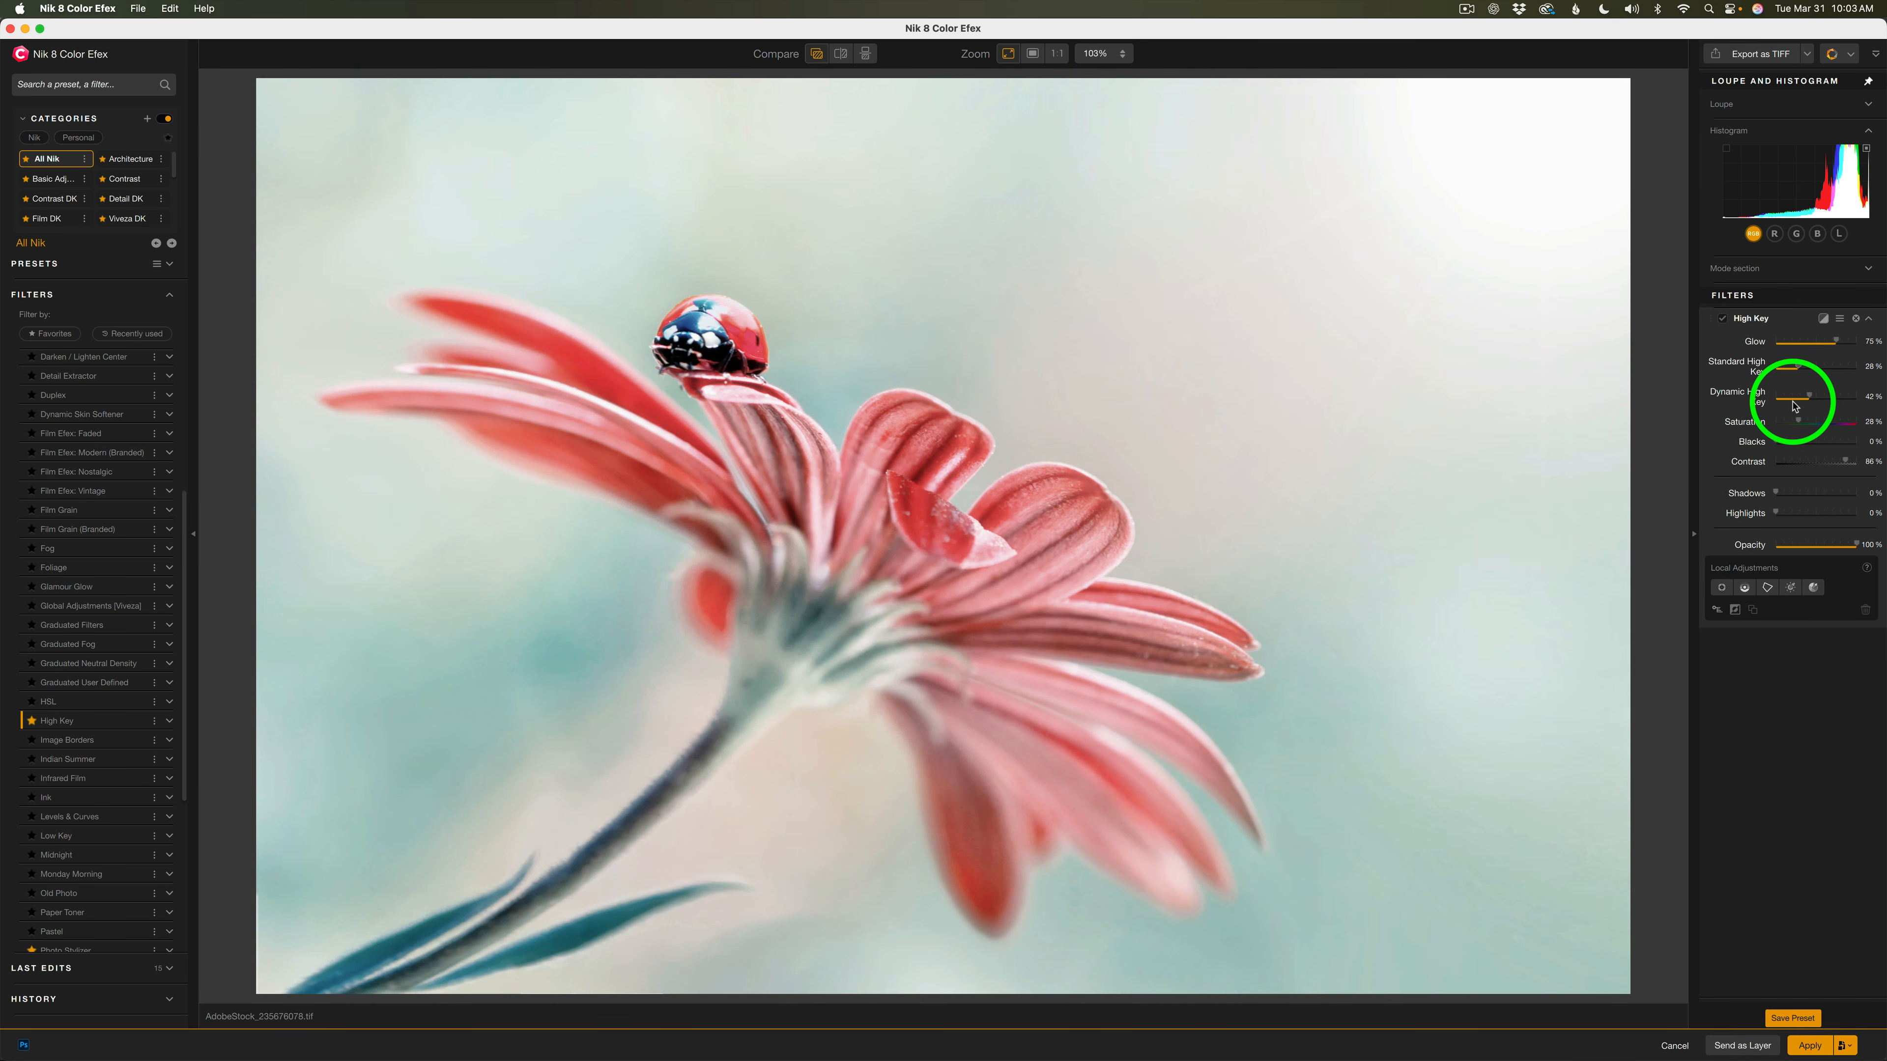
left_click_drag(1808, 396, 1778, 399)
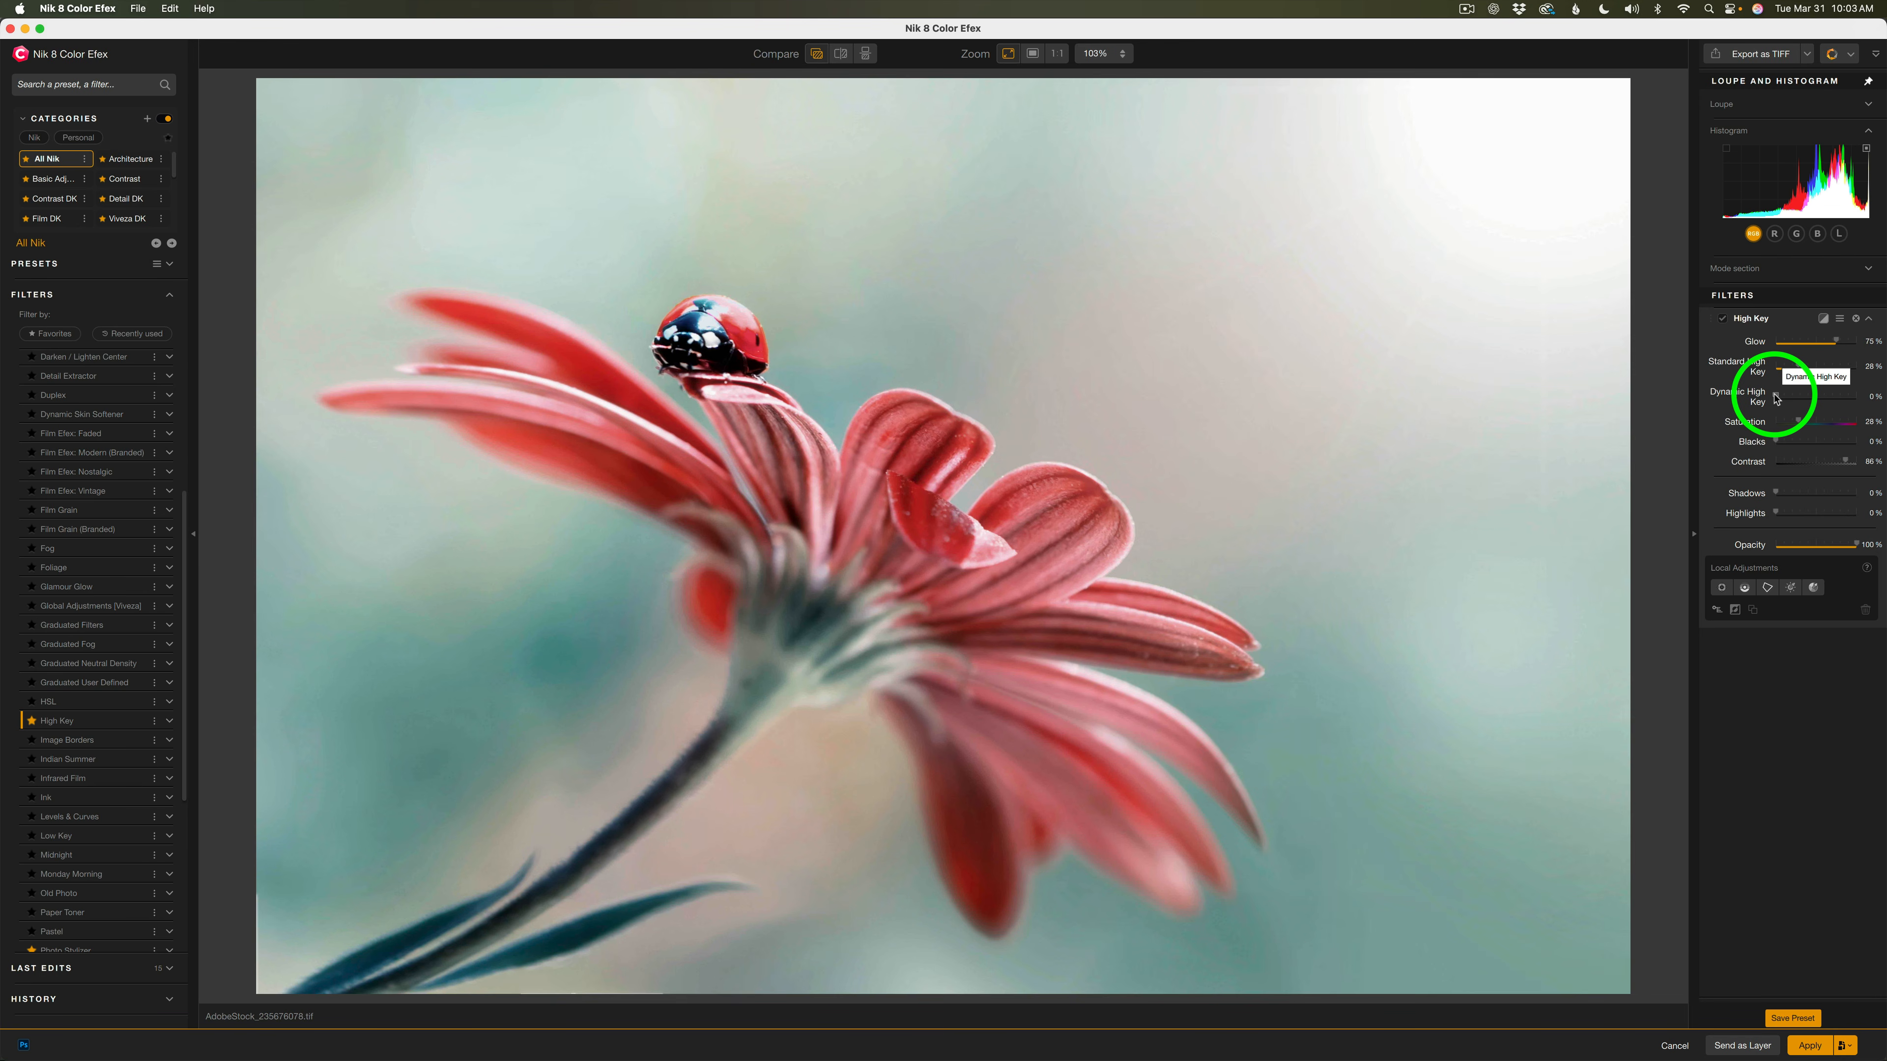
left_click_drag(1776, 398, 1825, 402)
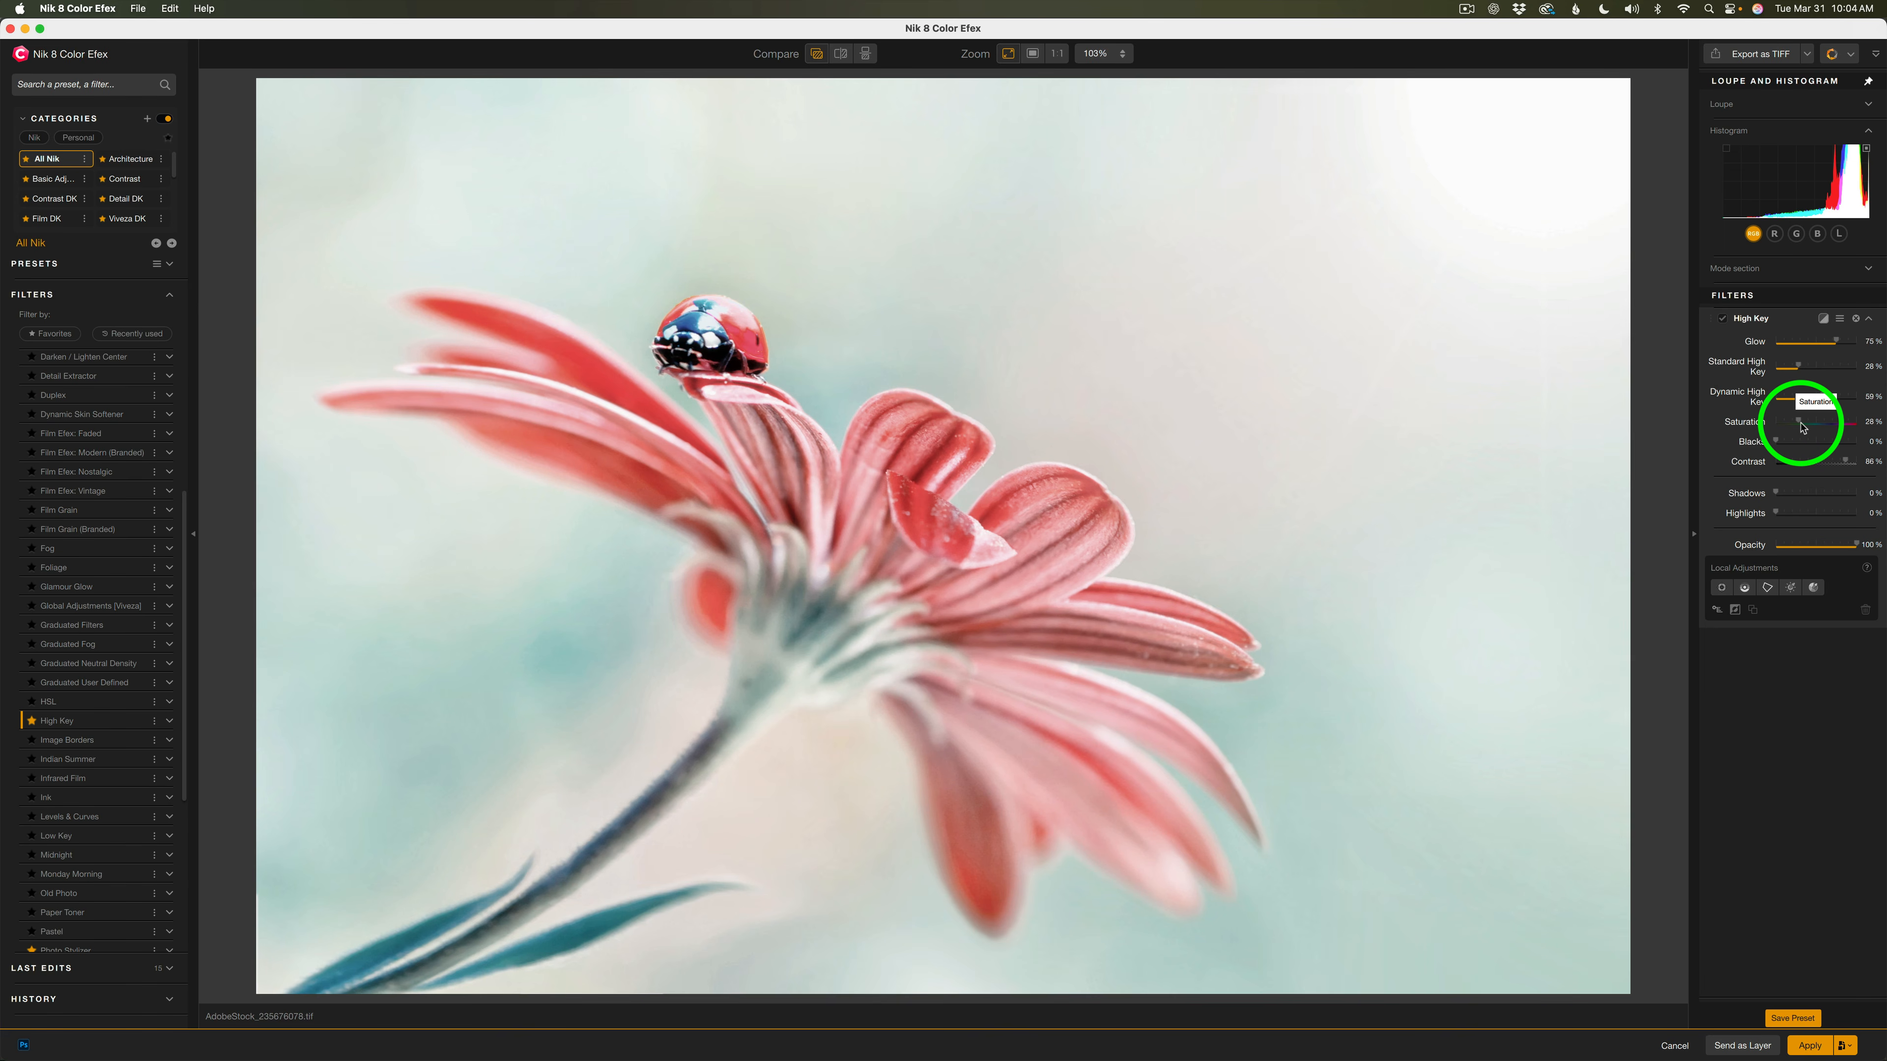
Set the High Key filter's Saturation to 30% and Blacks to 15%.
mouse_move(1798, 424)
left_mouse_down()
mouse_move(1858, 431)
mouse_move(1778, 434)
mouse_move(1867, 439)
mouse_move(1801, 439)
left_mouse_up()
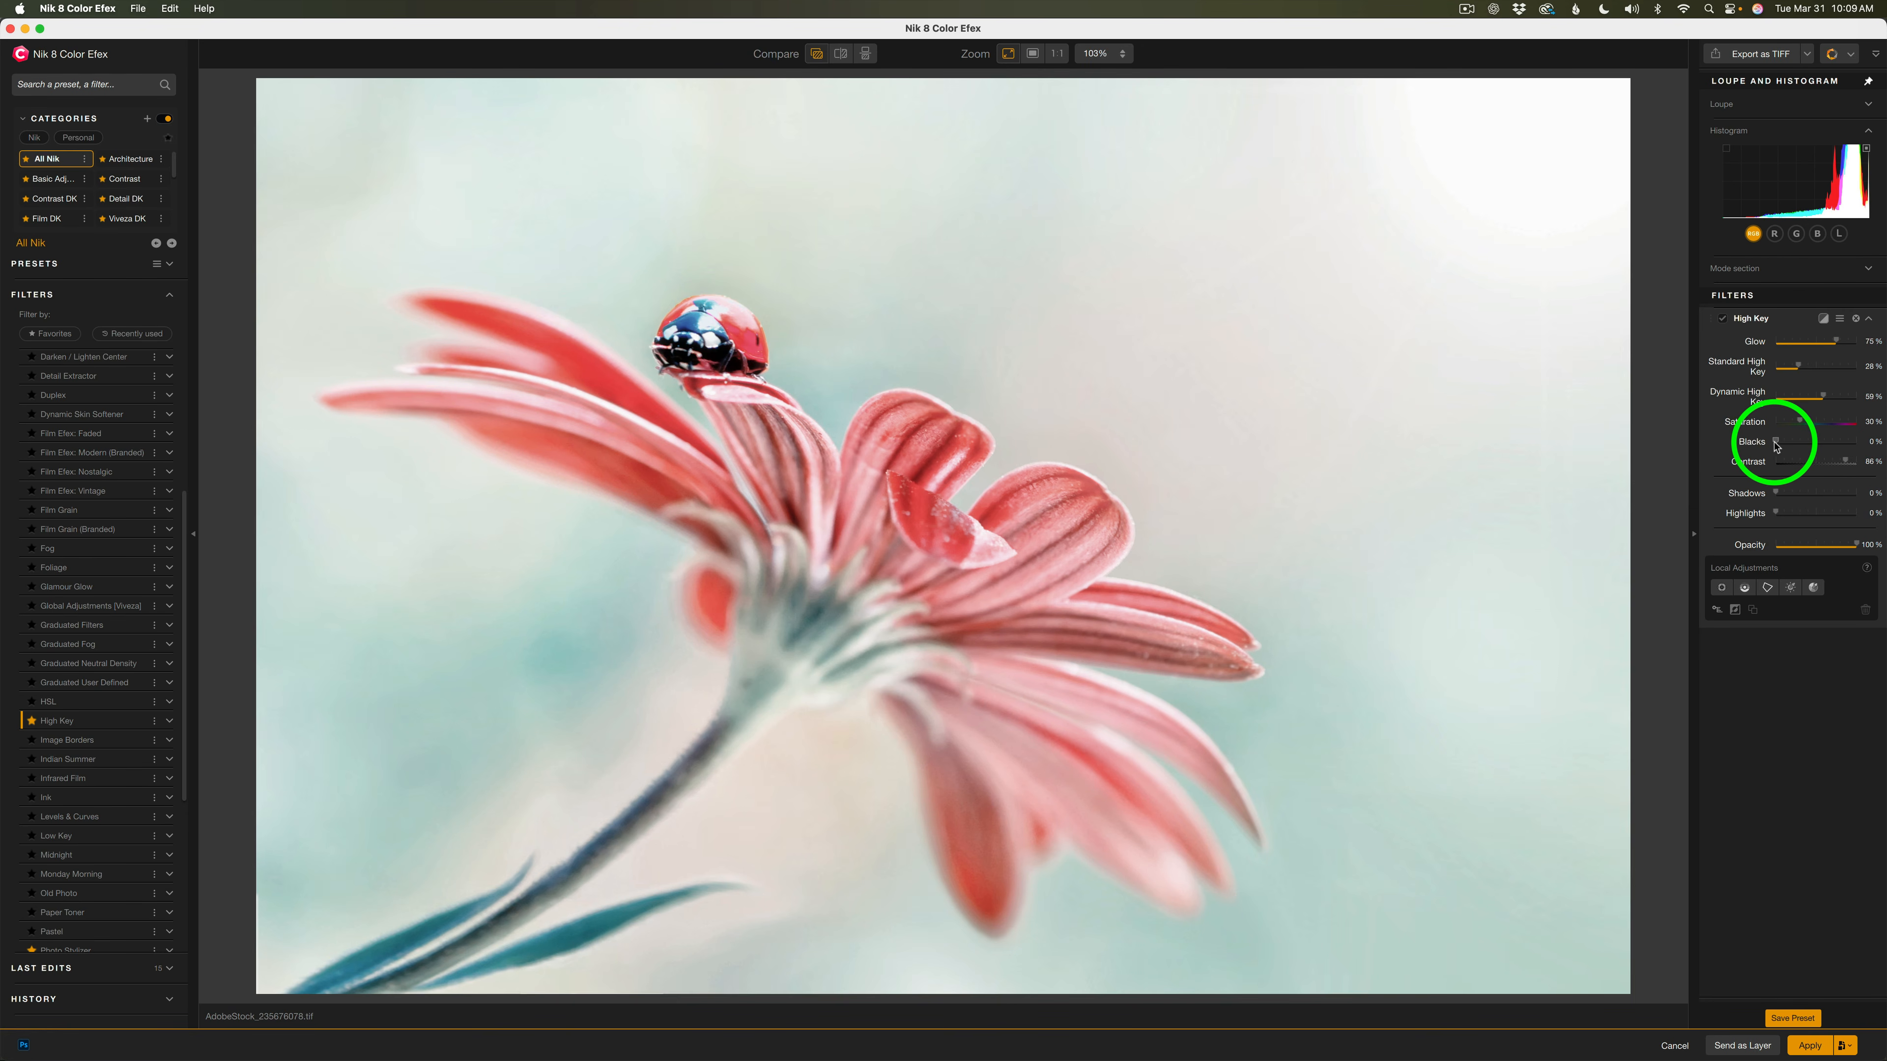
left_click_drag(1776, 445, 1792, 449)
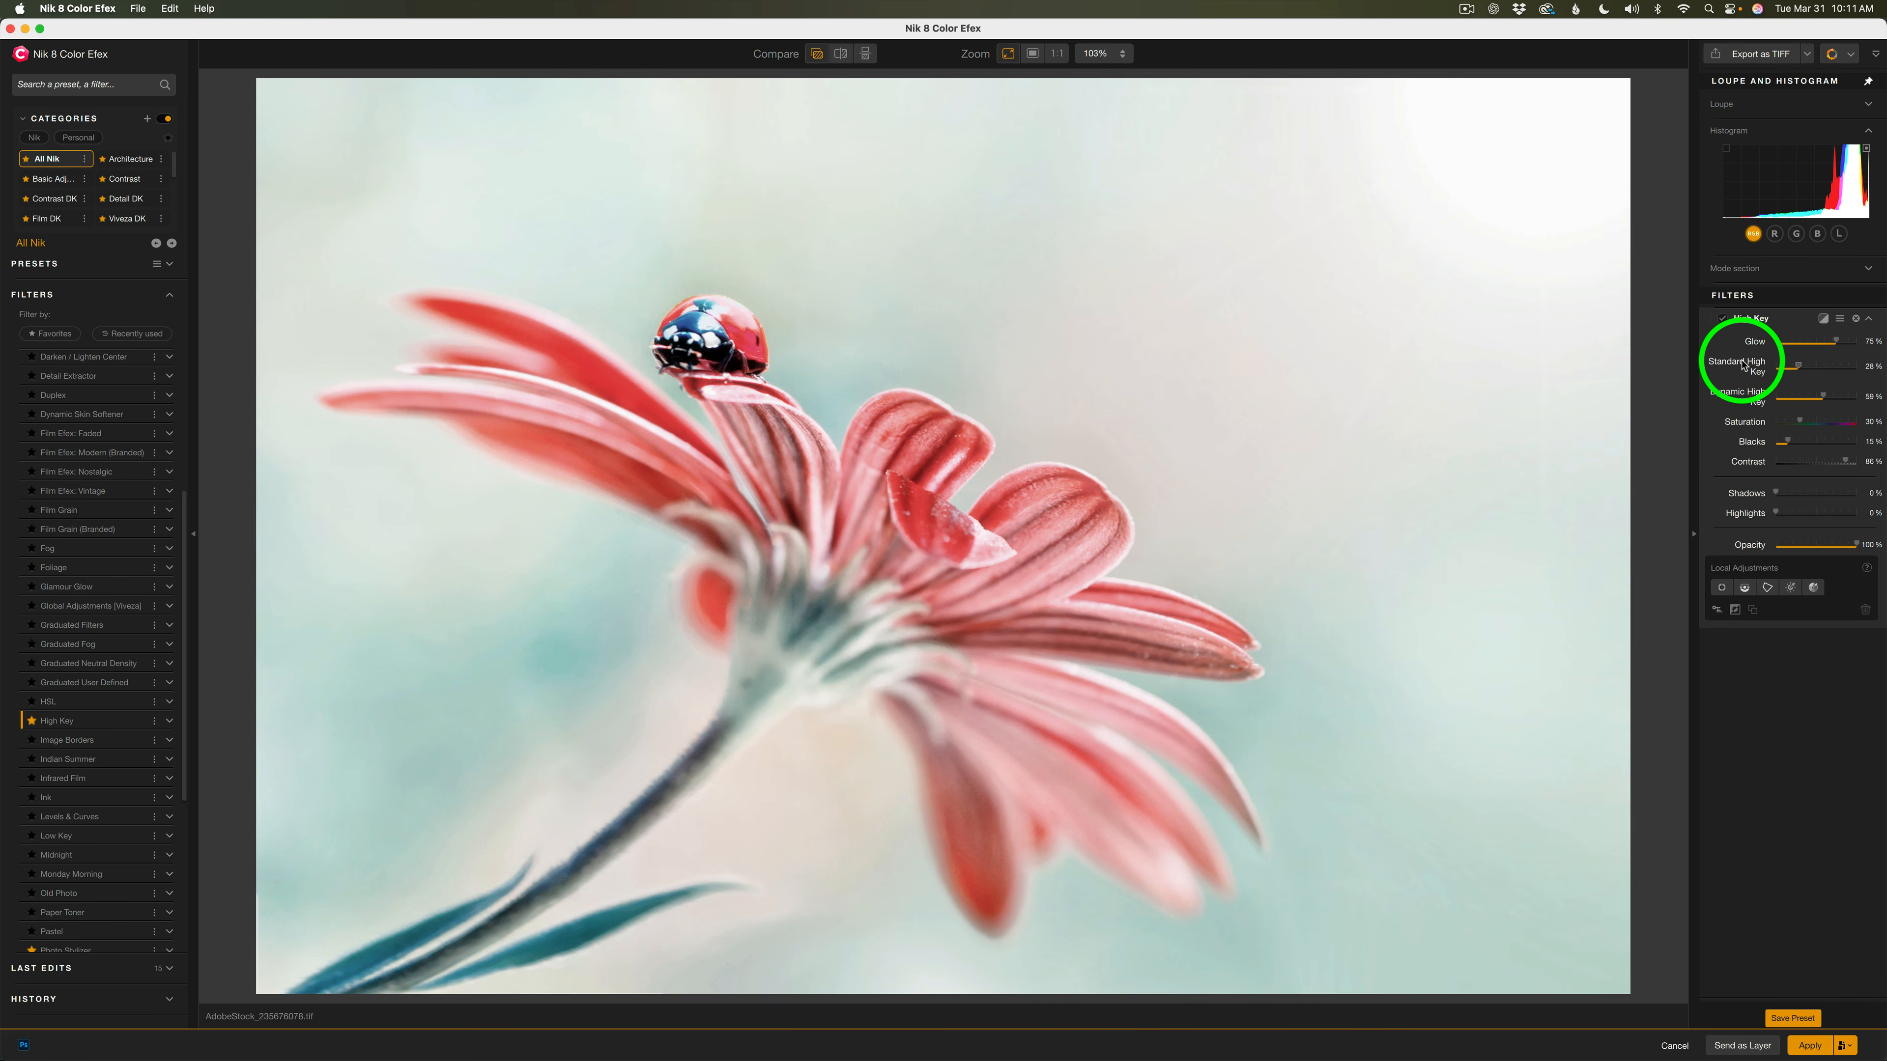
Raise Standard High Key to 35% and Glow to 88% on the flower photo.
left_click_drag(1800, 366, 1804, 367)
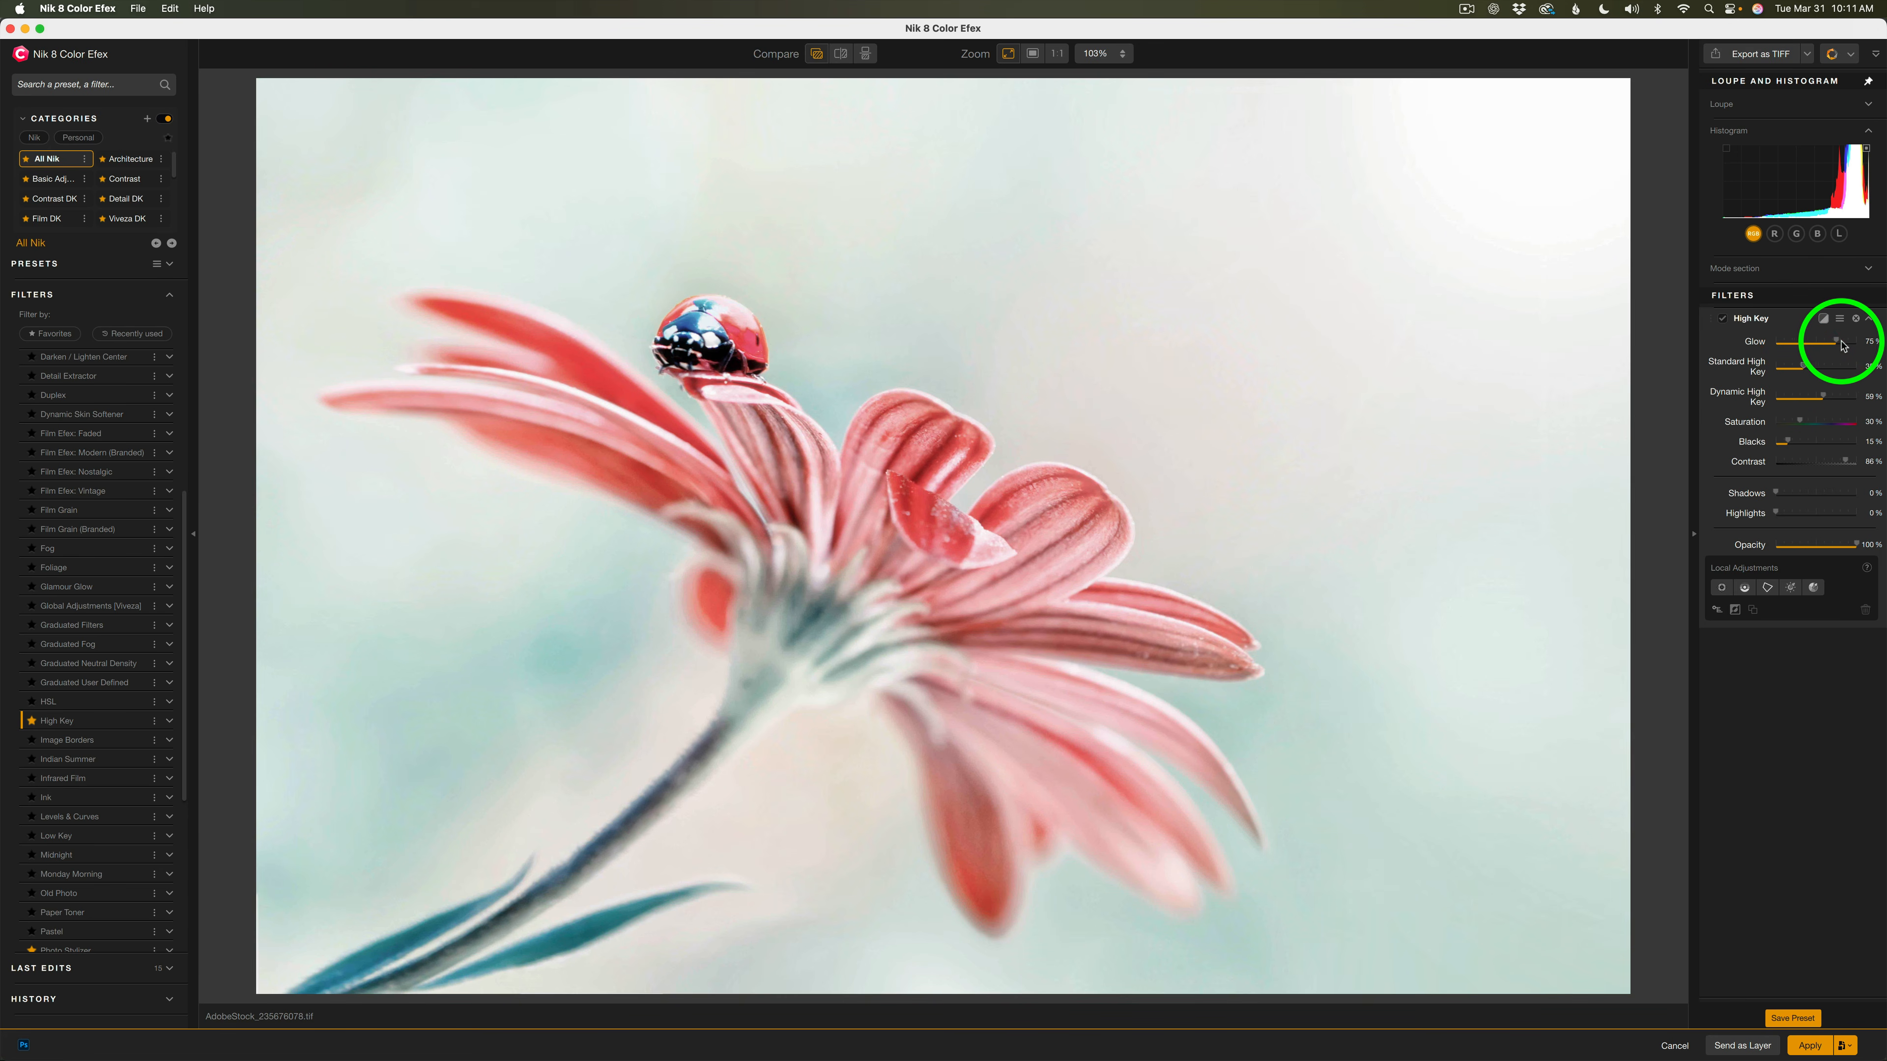
left_click_drag(1836, 343, 1855, 342)
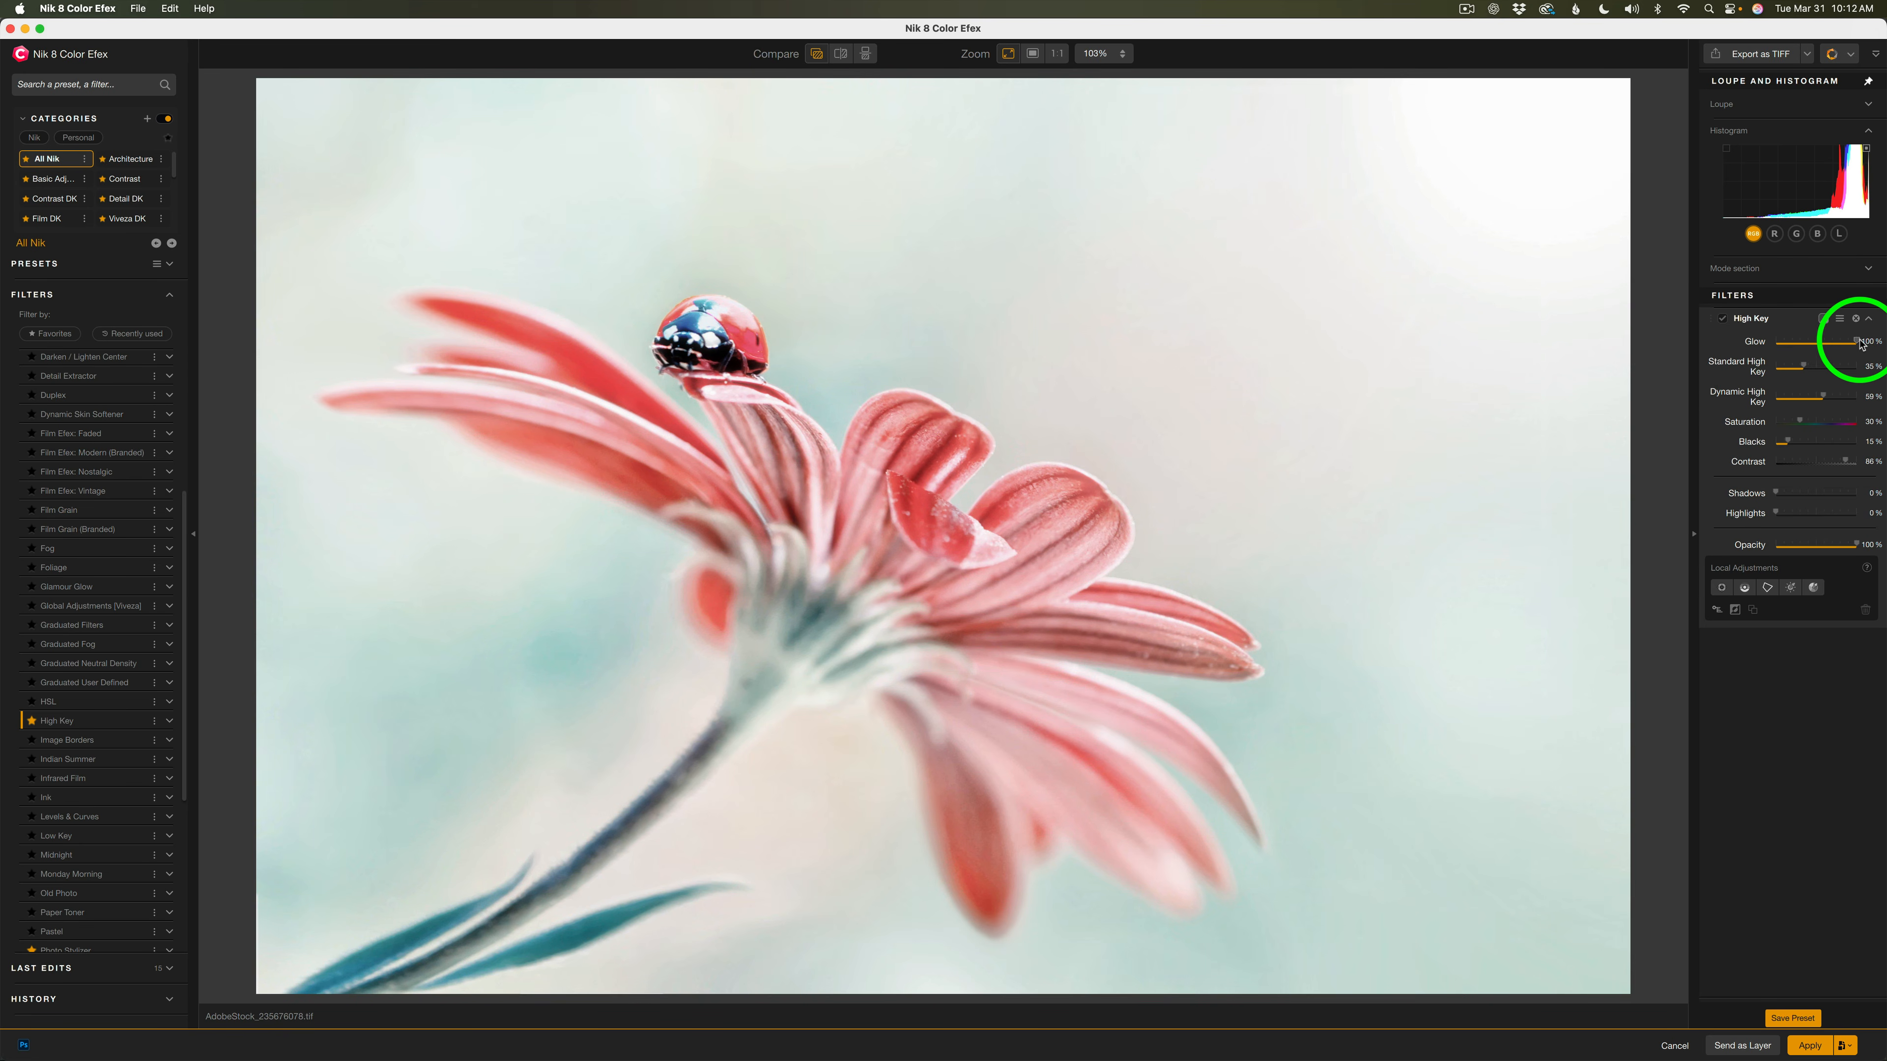
left_click_drag(1855, 342, 1846, 347)
Set the High Key filter's Contrast to 71% and Saturation to 25%, trying Contrast at 100% first.
left_click(1789, 469)
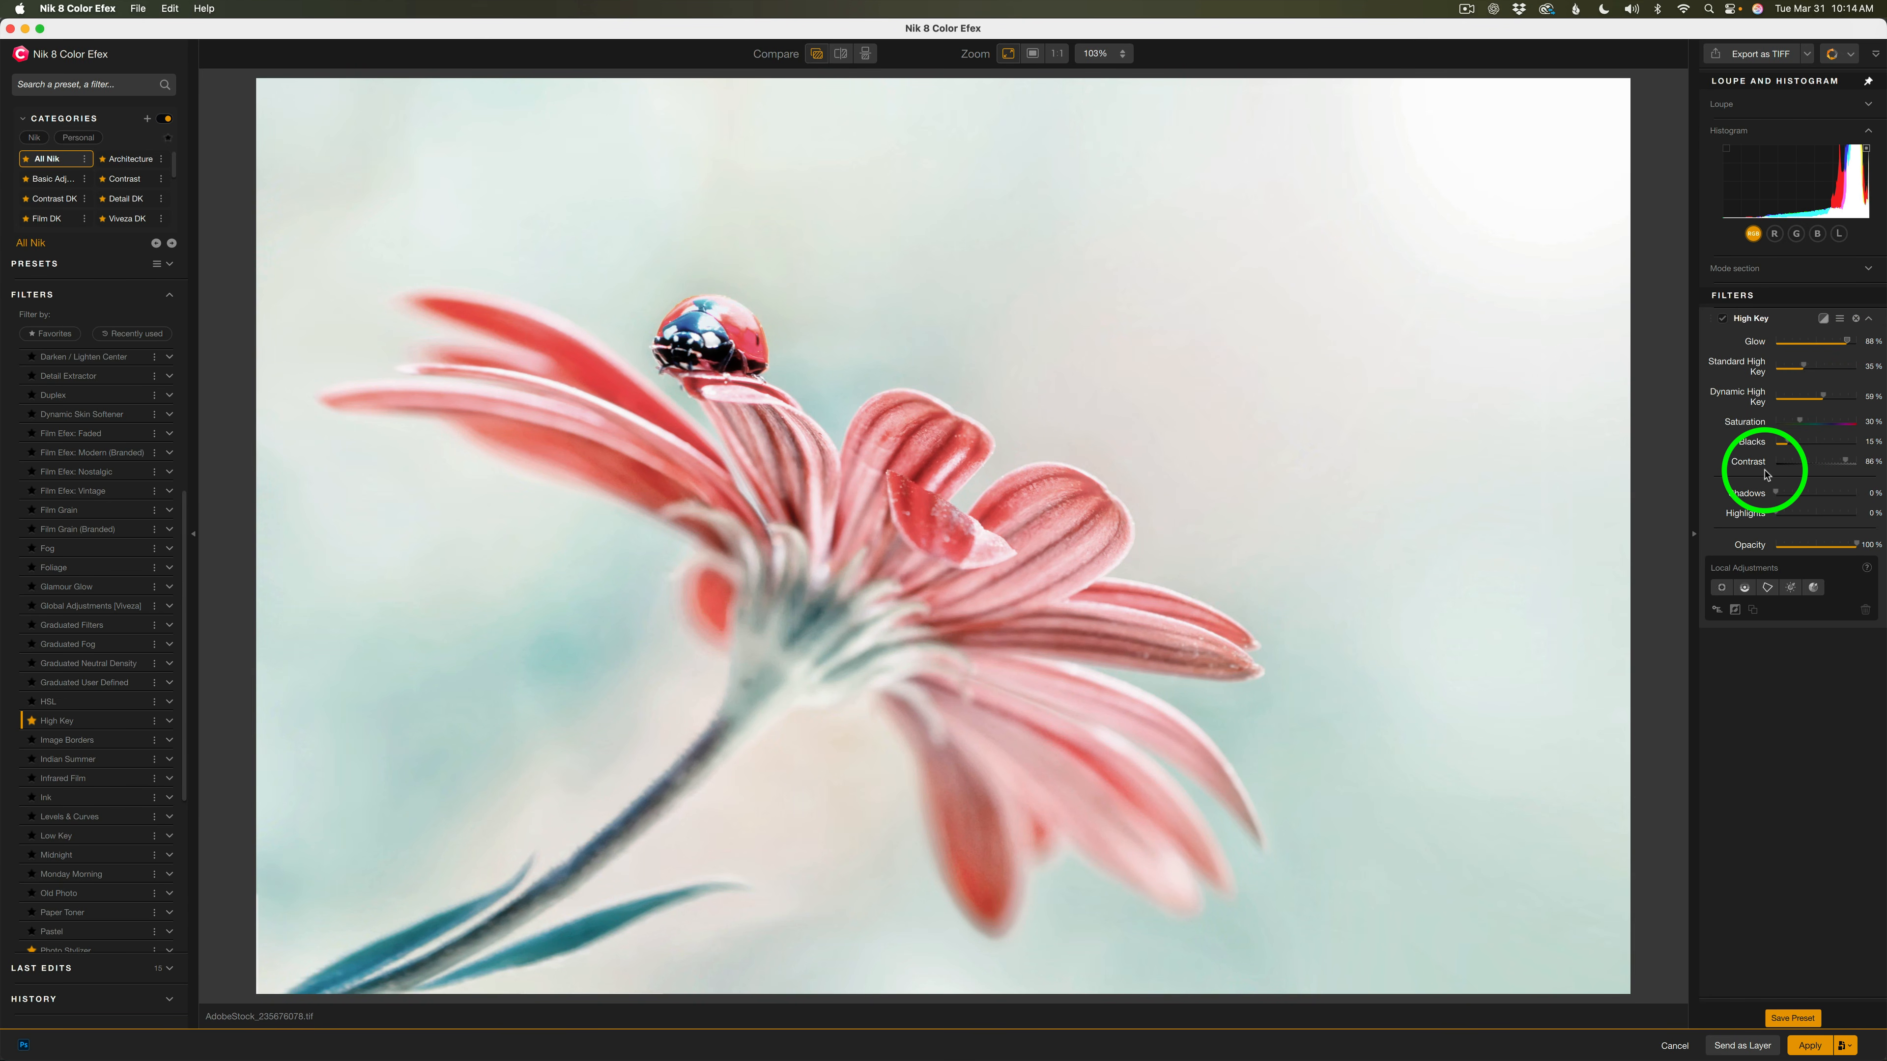
mouse_move(1845, 461)
left_mouse_down()
mouse_move(1720, 465)
mouse_move(1859, 464)
left_mouse_up()
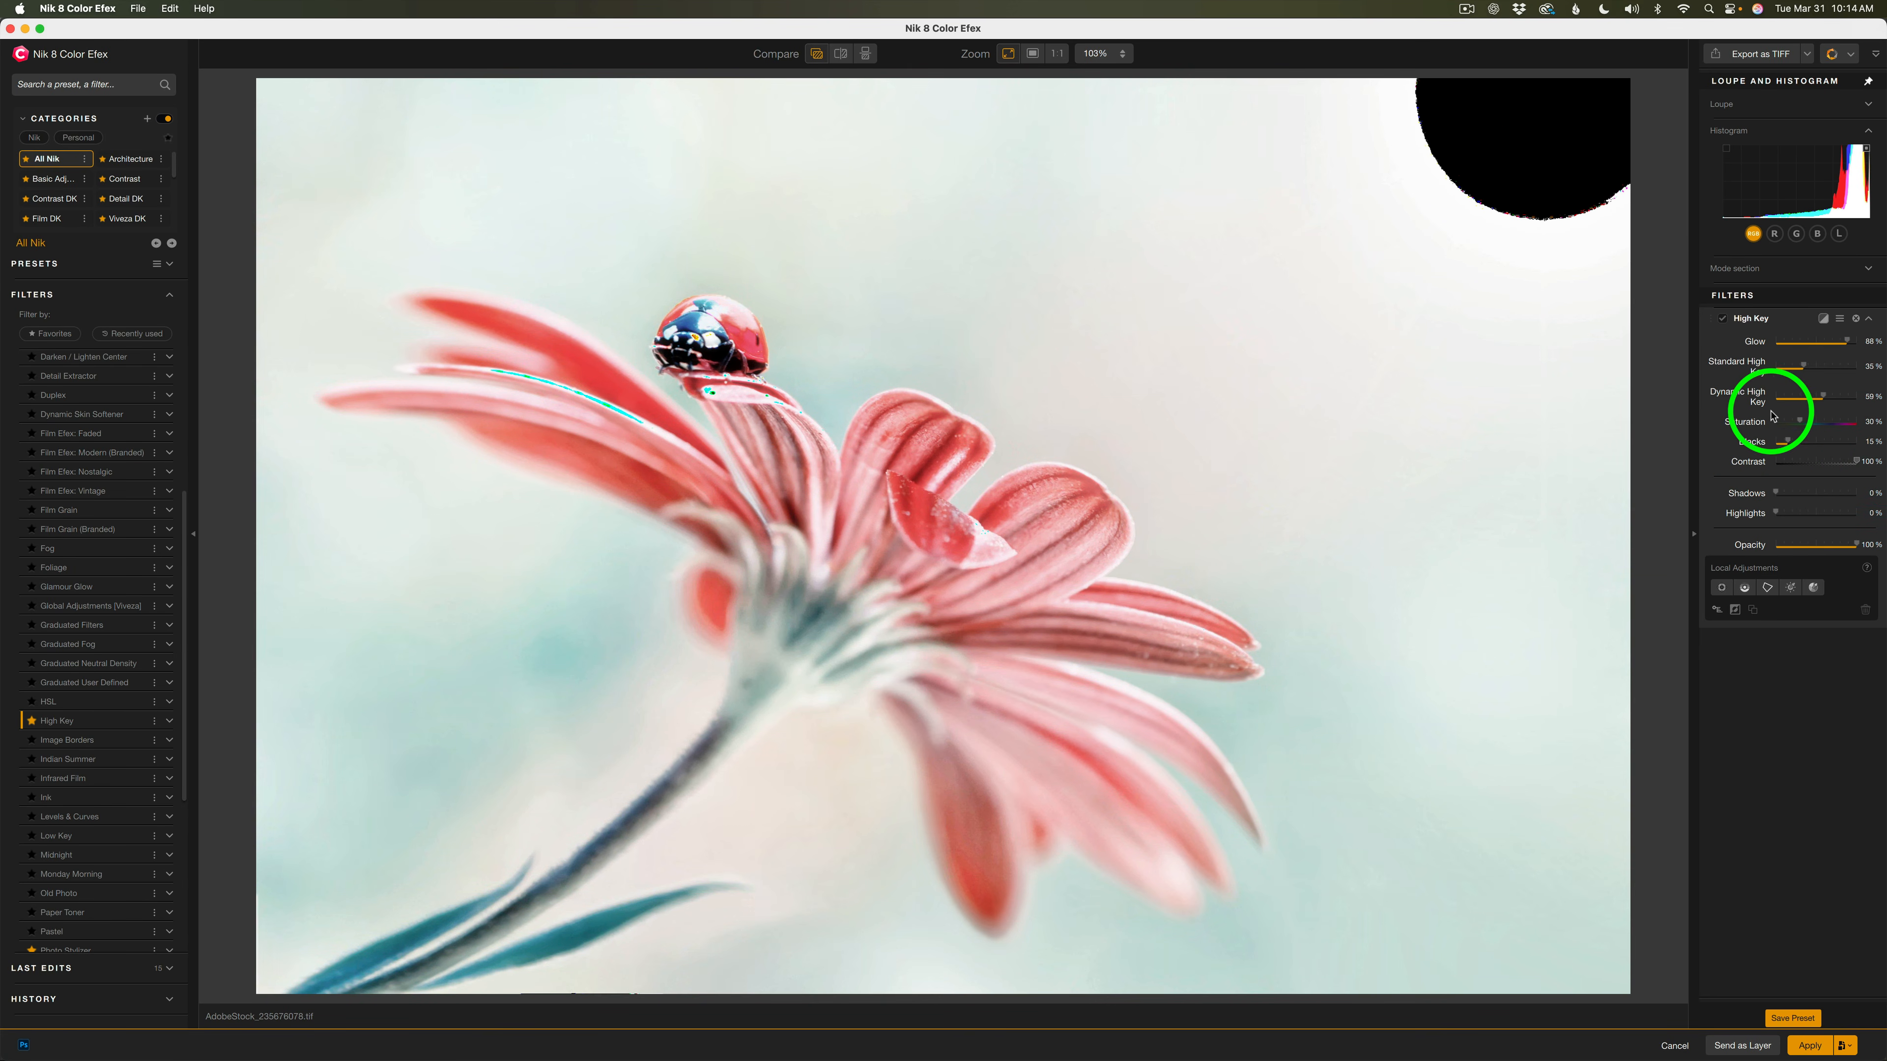
mouse_move(1858, 464)
left_mouse_down()
mouse_move(1797, 466)
mouse_move(1833, 466)
left_mouse_up()
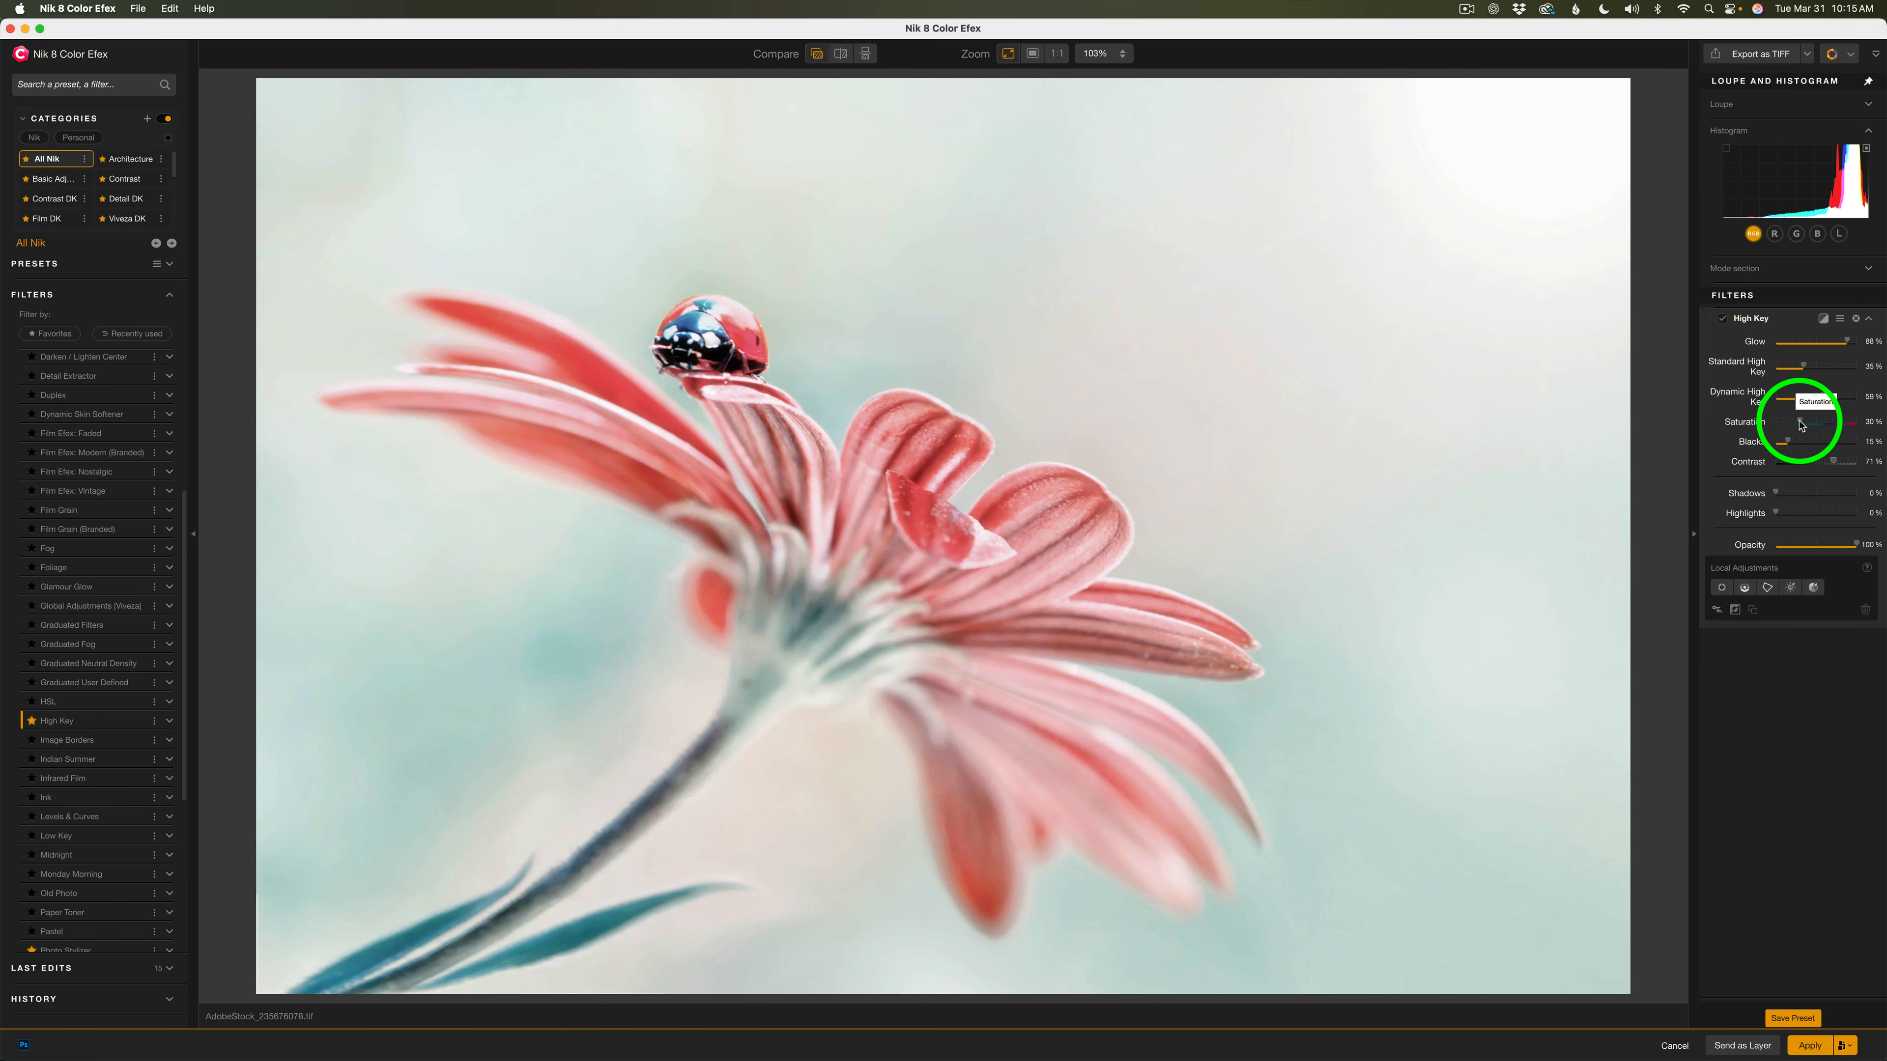
left_click_drag(1800, 422, 1799, 422)
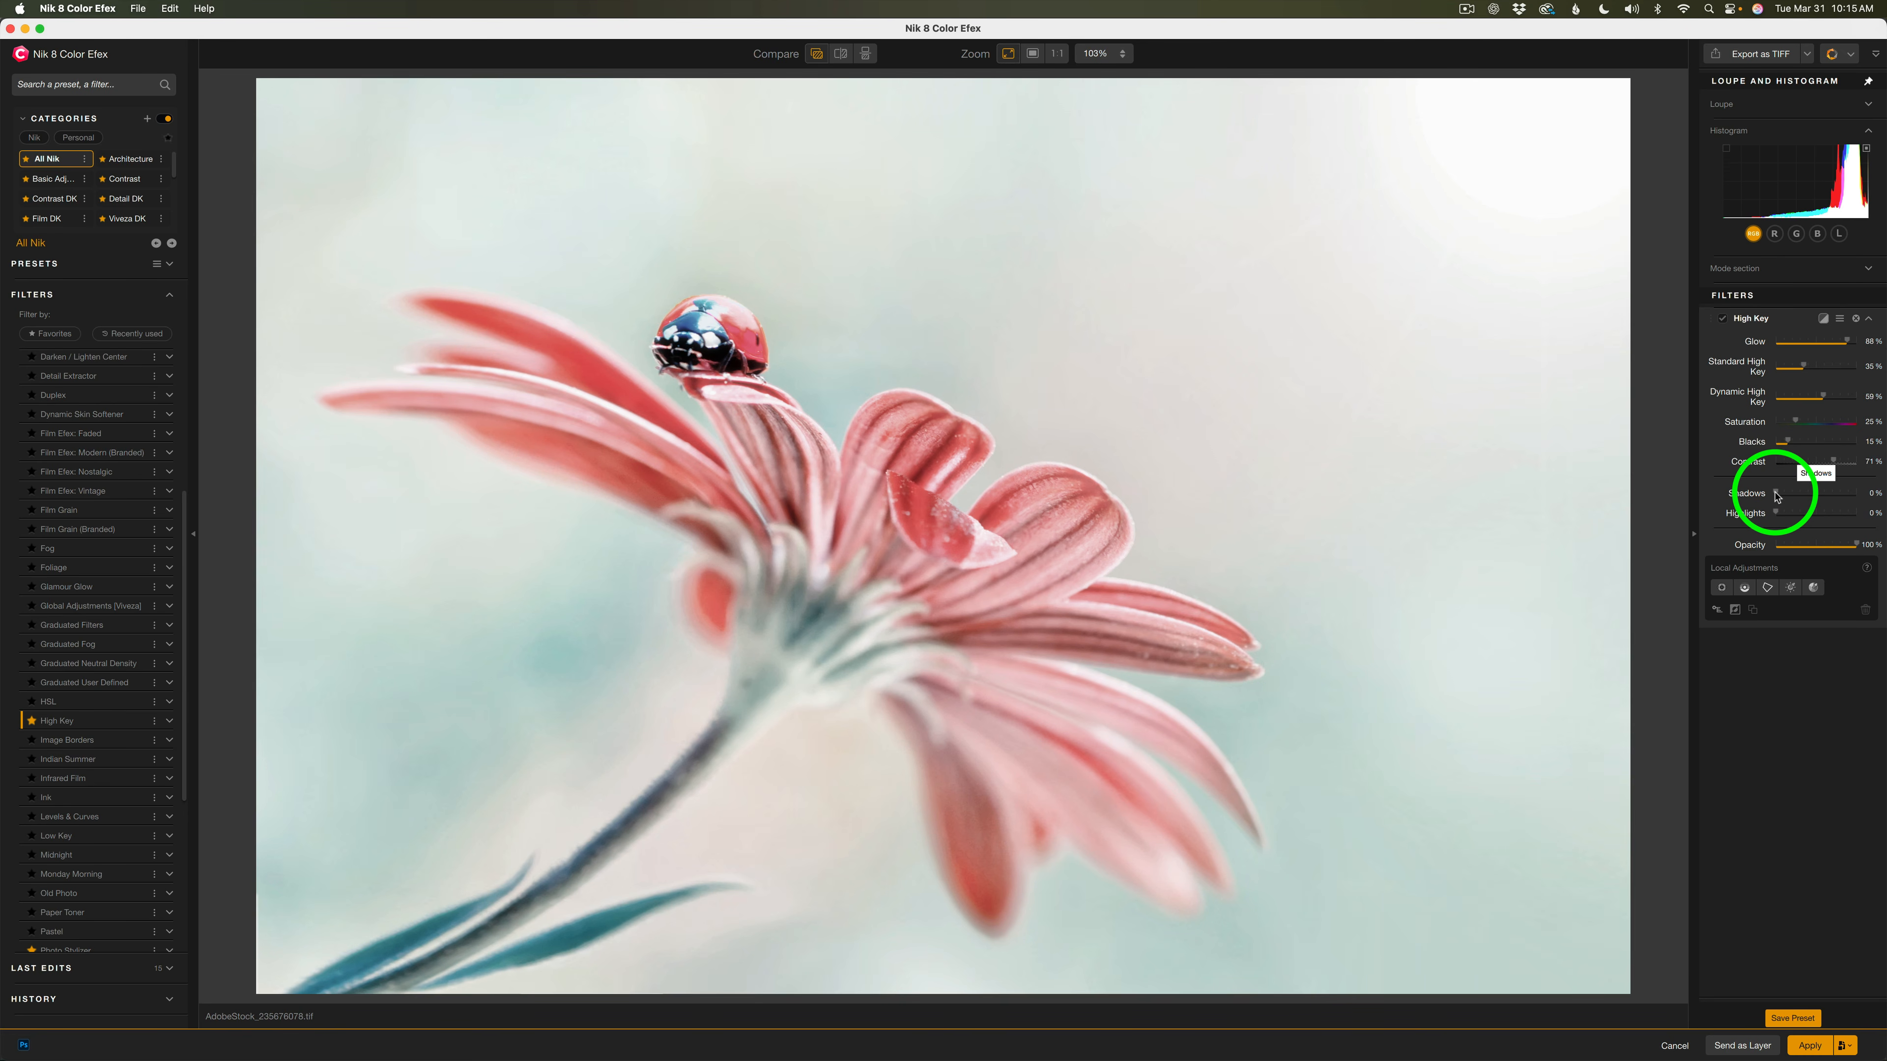
Try the filter's Shadows and Highlights protection, and lower the Opacity to 77% before restoring it to 100%.
mouse_move(1777, 496)
left_mouse_down()
mouse_move(1812, 496)
mouse_move(1769, 498)
left_mouse_up()
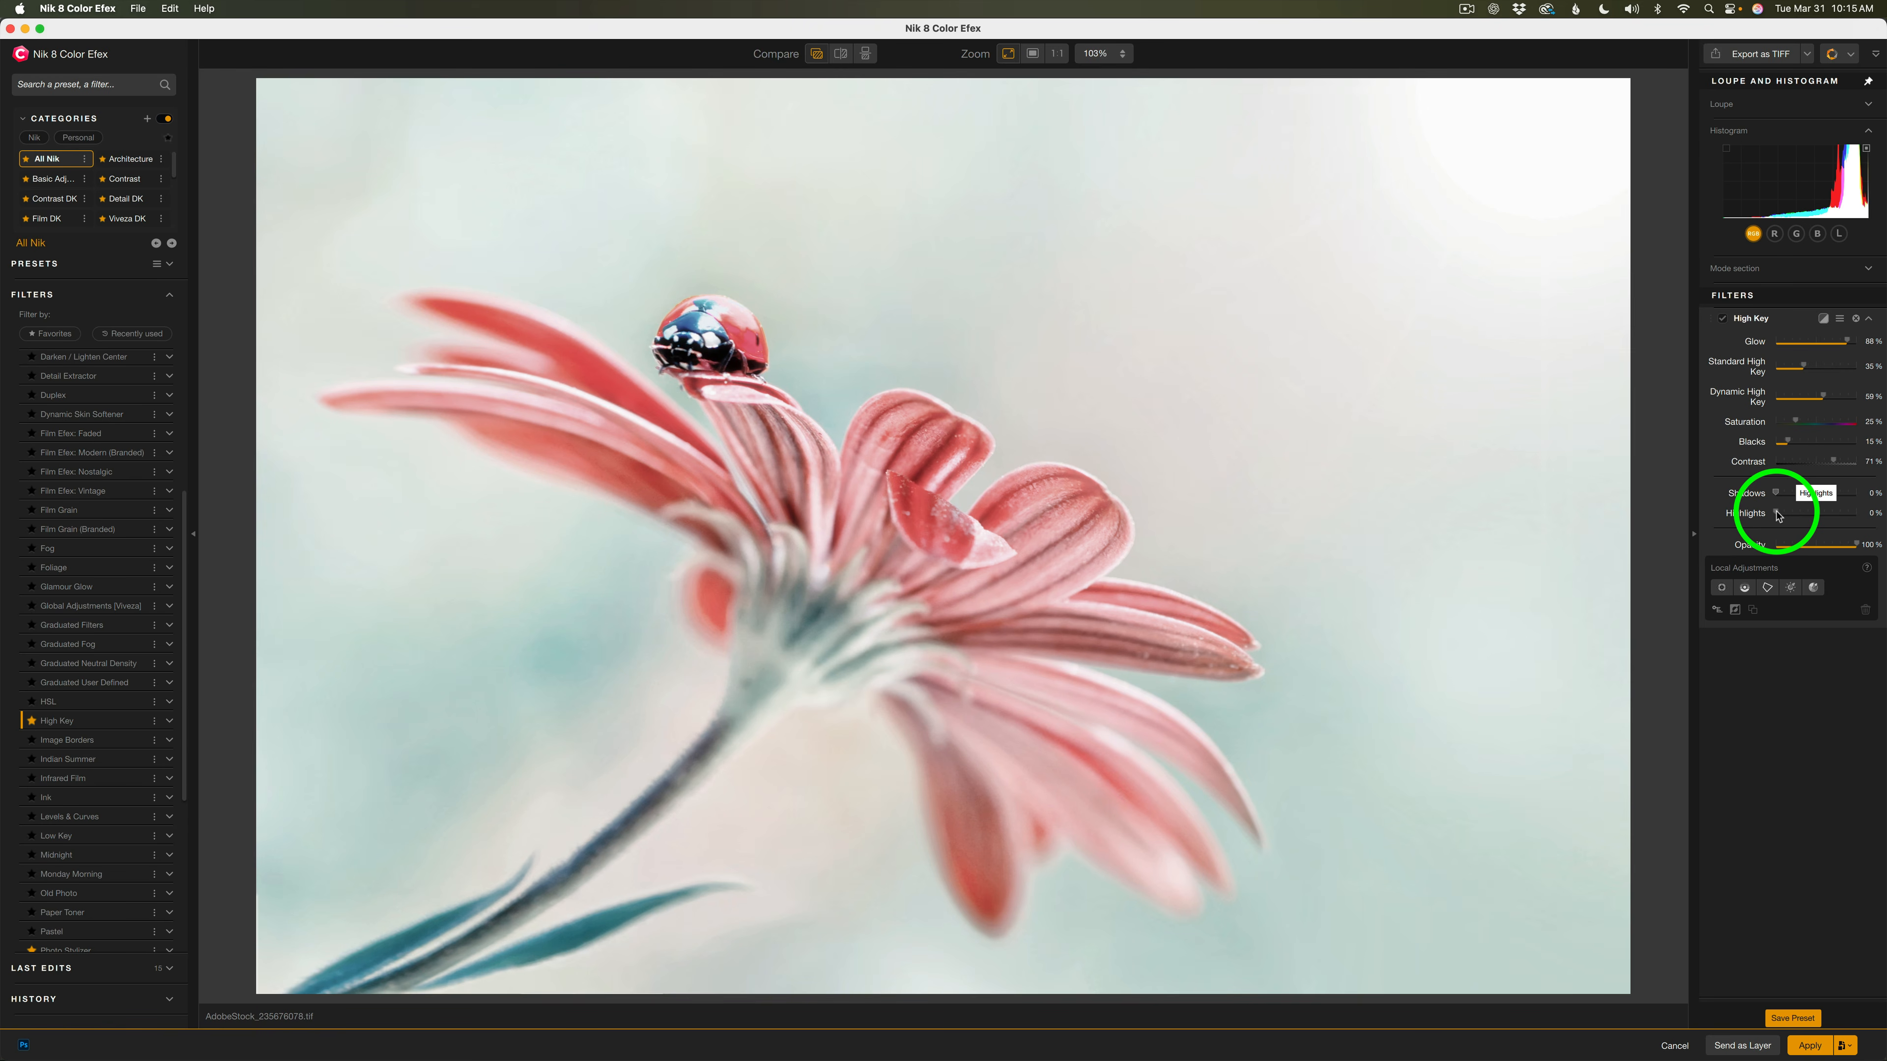
mouse_move(1777, 515)
left_mouse_down()
mouse_move(1803, 516)
mouse_move(1776, 515)
left_mouse_up()
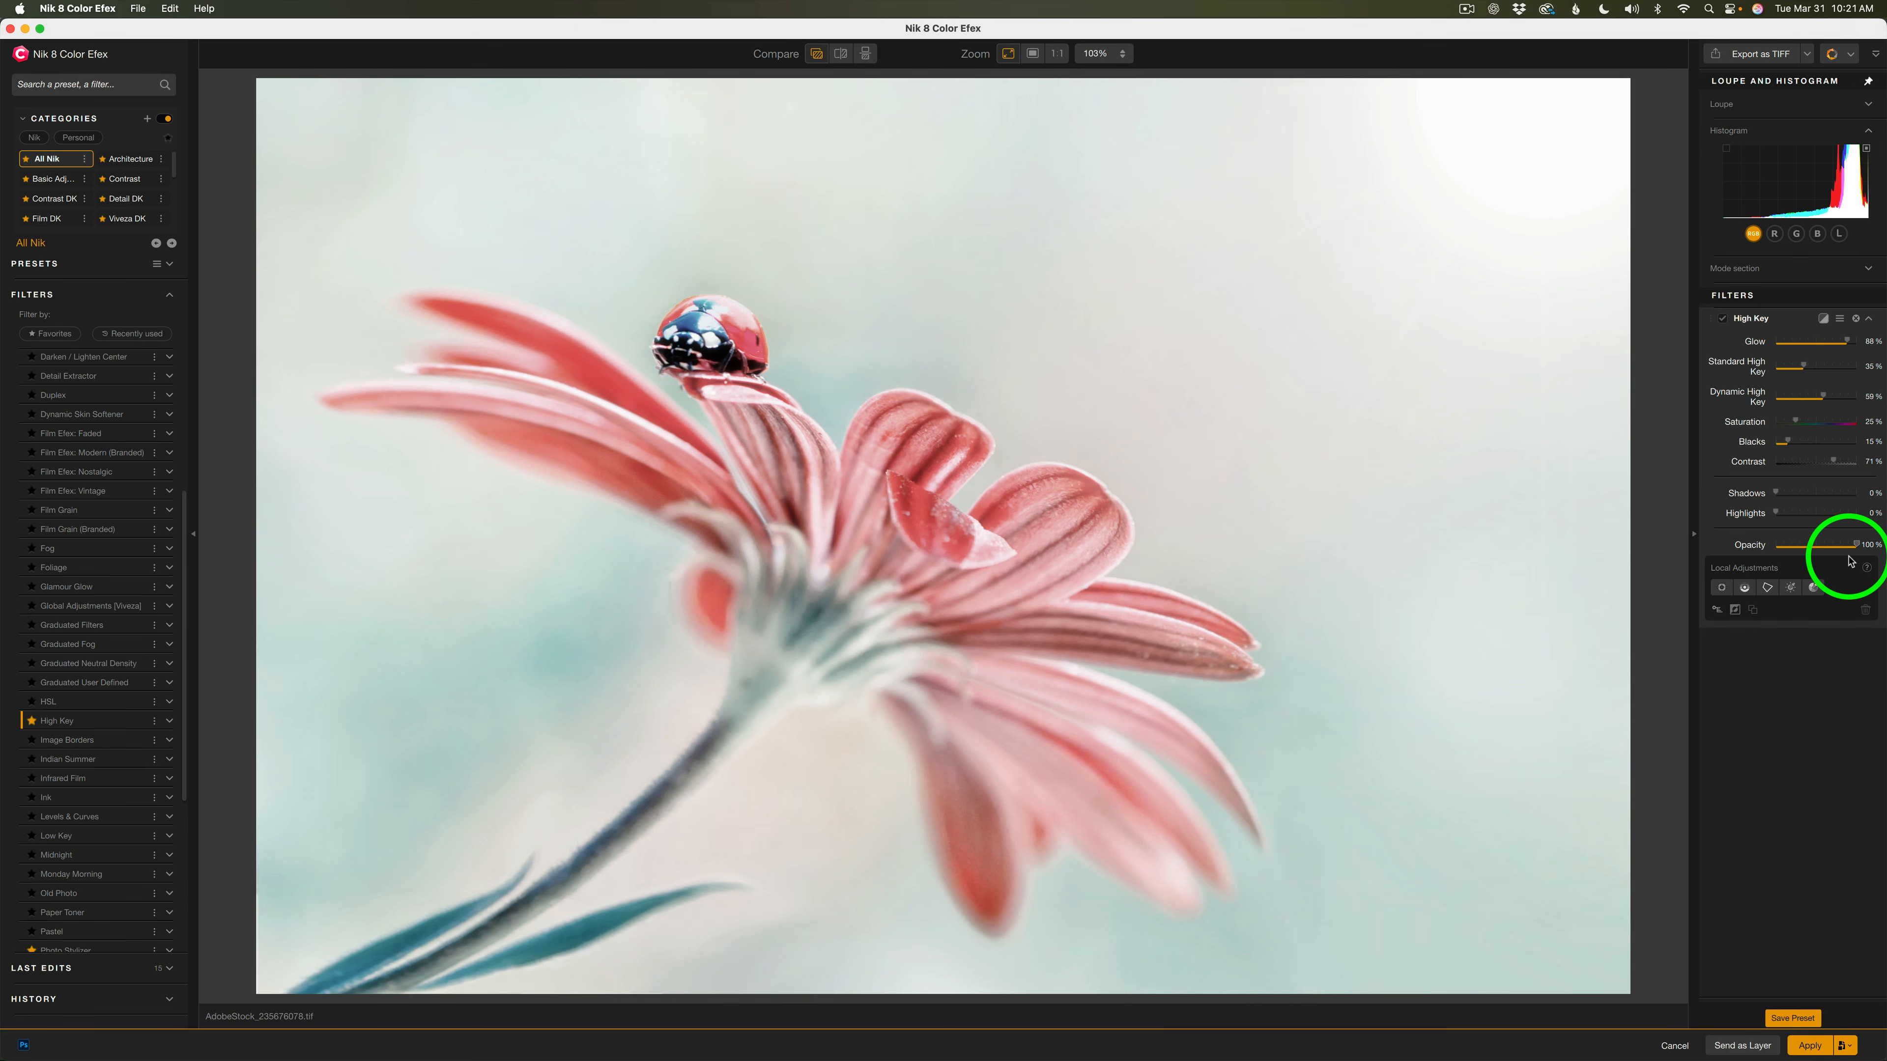
mouse_move(1855, 547)
left_mouse_down()
mouse_move(1816, 547)
mouse_move(1838, 549)
left_mouse_up()
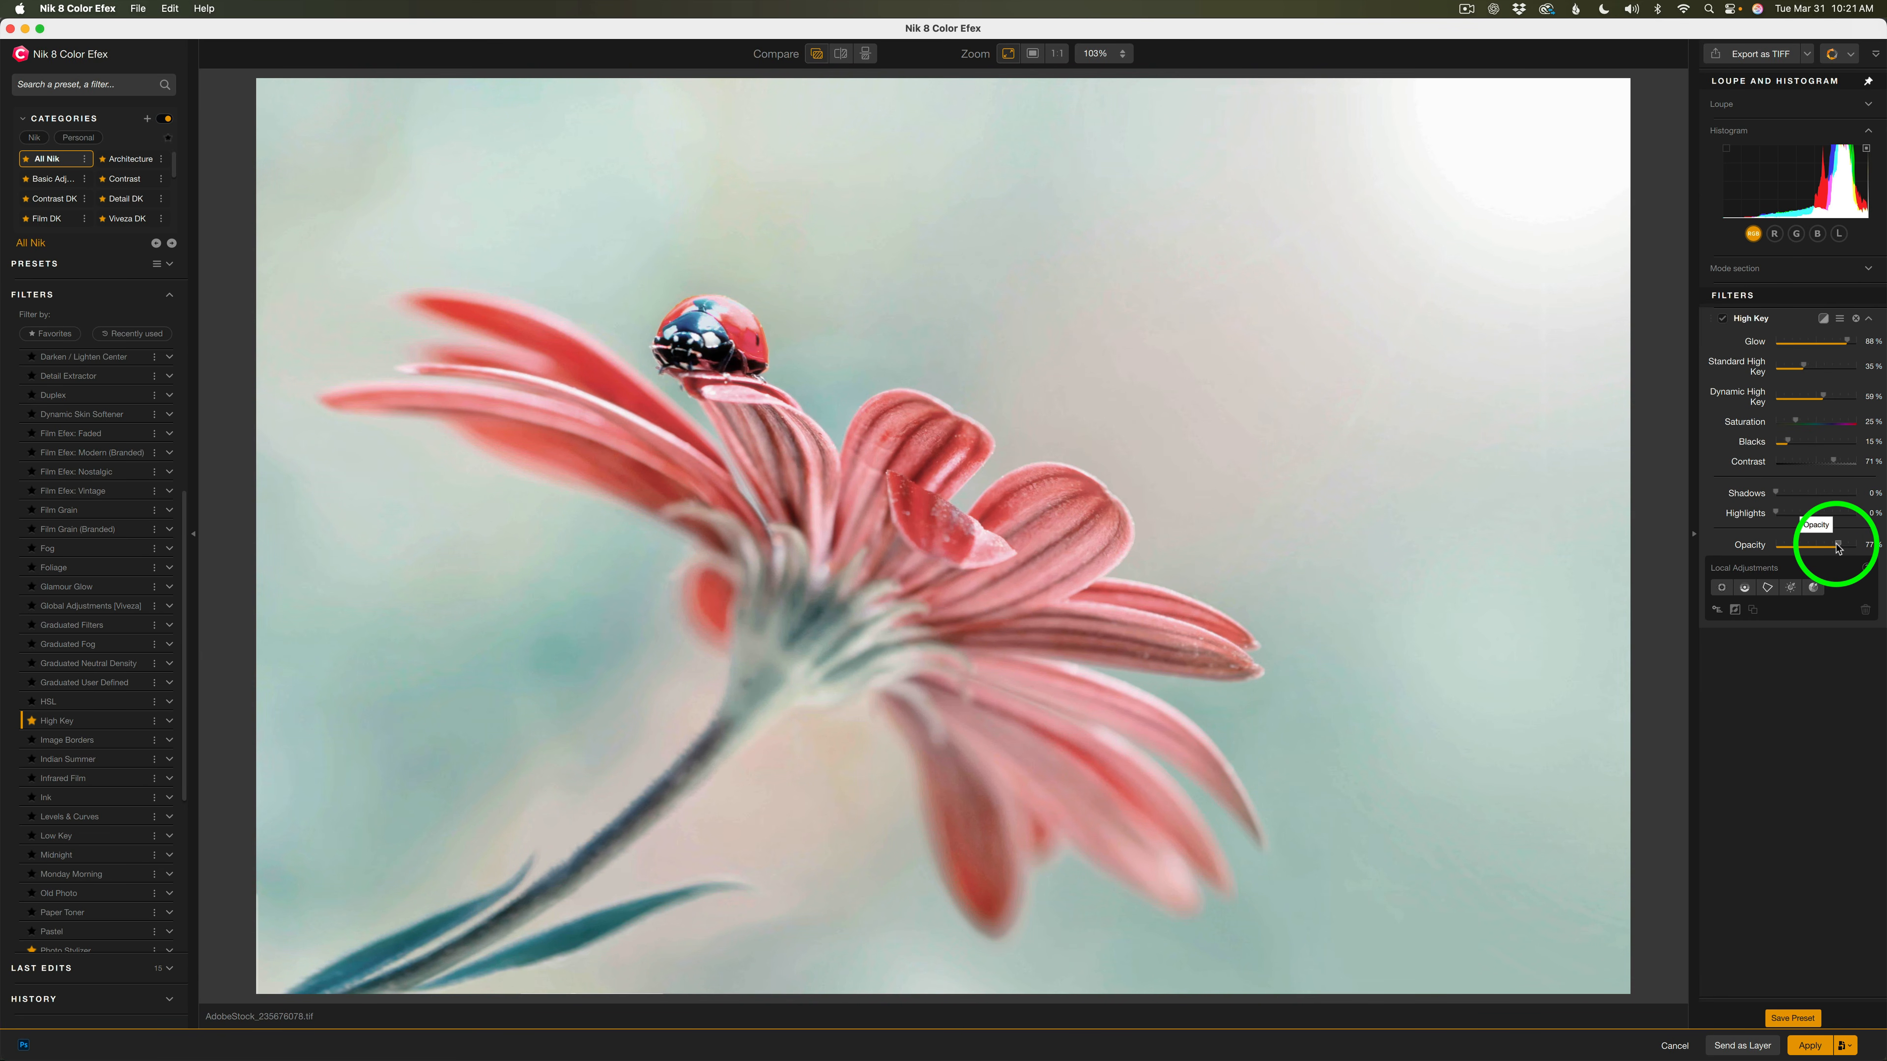
left_click_drag(1838, 548, 1885, 550)
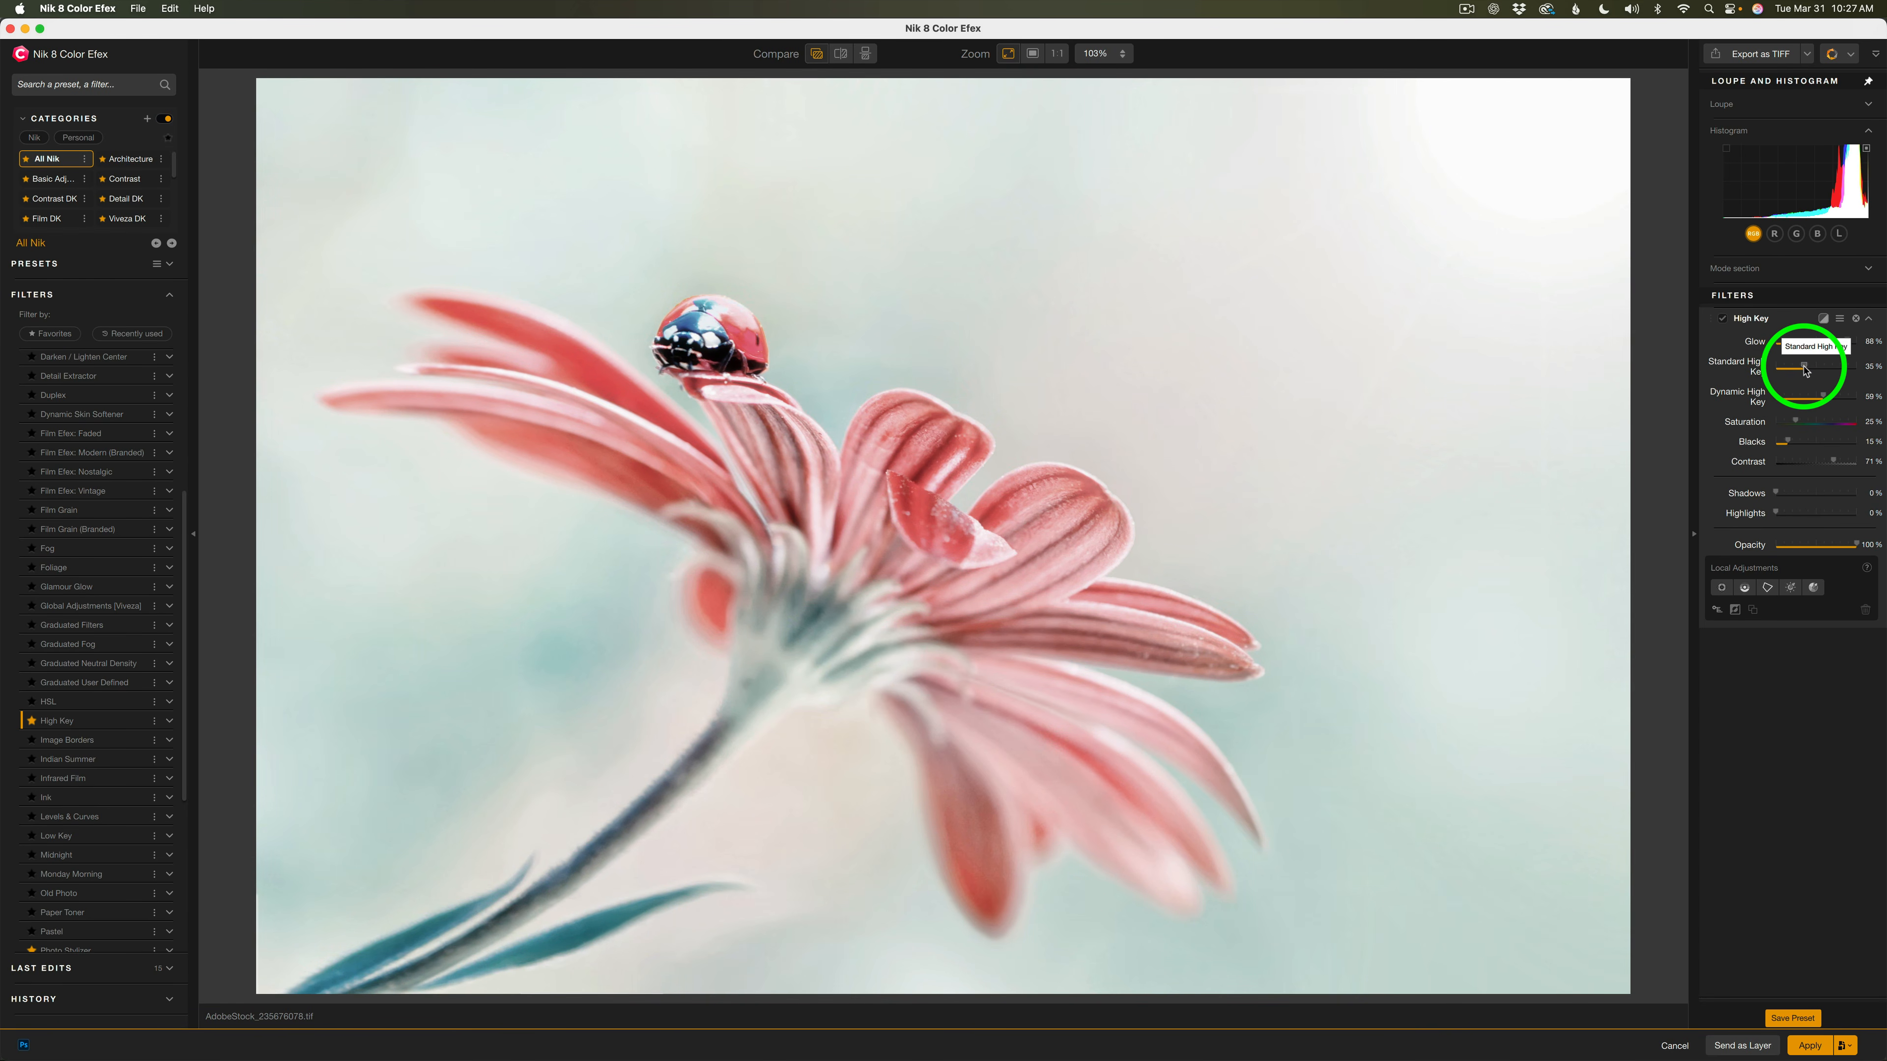
Reduce Standard High Key to 22% and compare the flower photo with the filter off and on.
left_click_drag(1805, 370, 1793, 369)
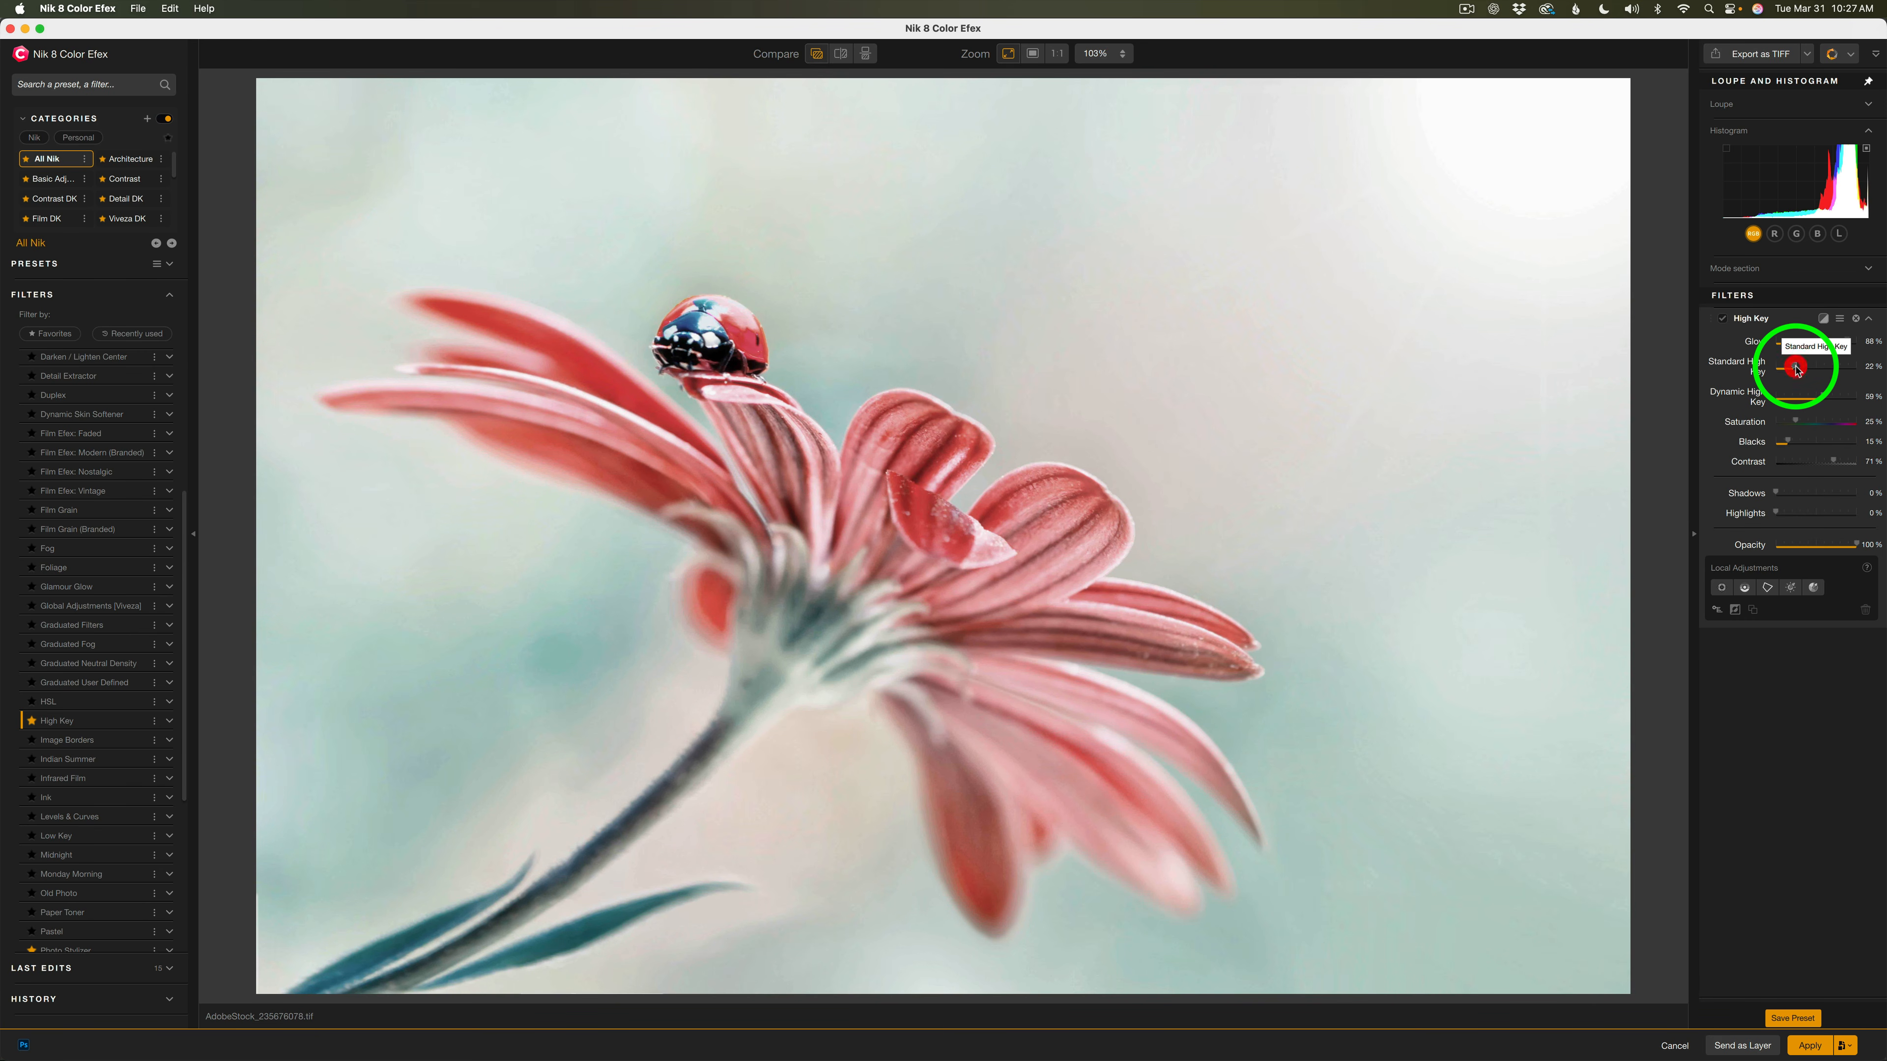
left_click(1722, 318)
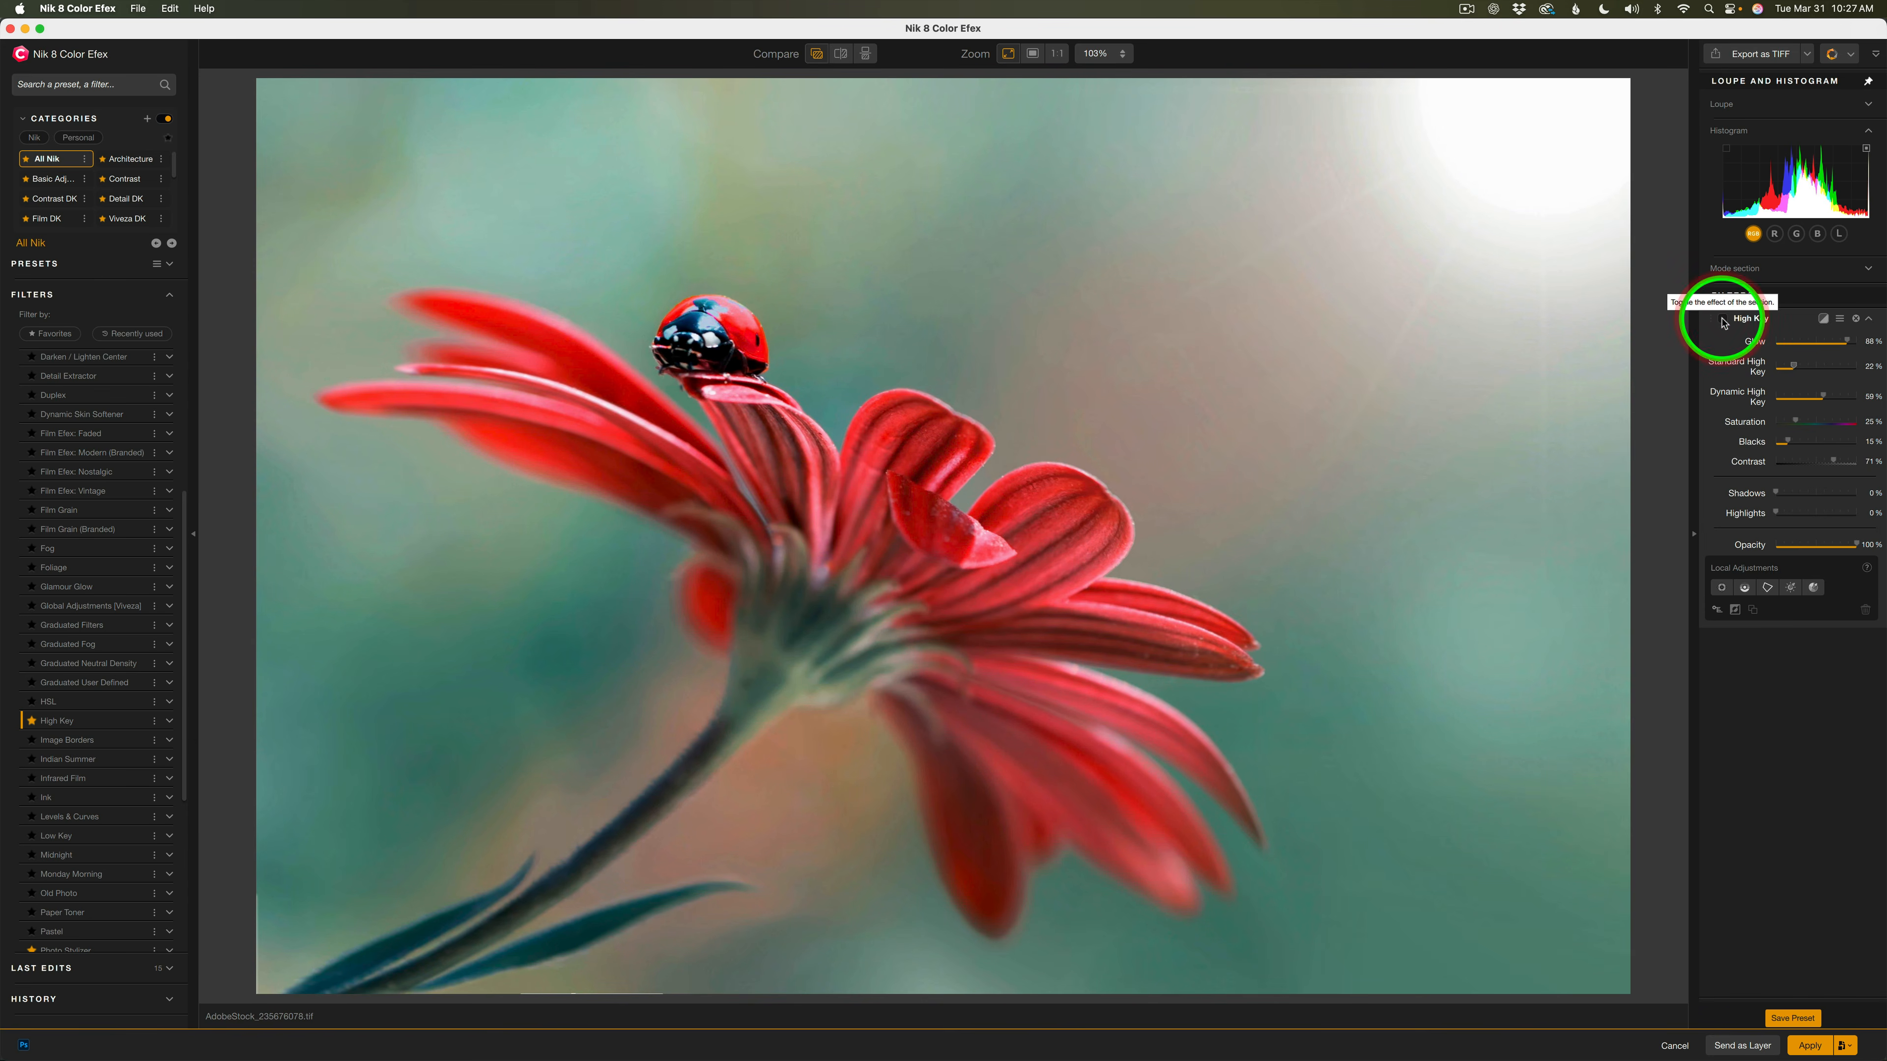
left_click(1722, 318)
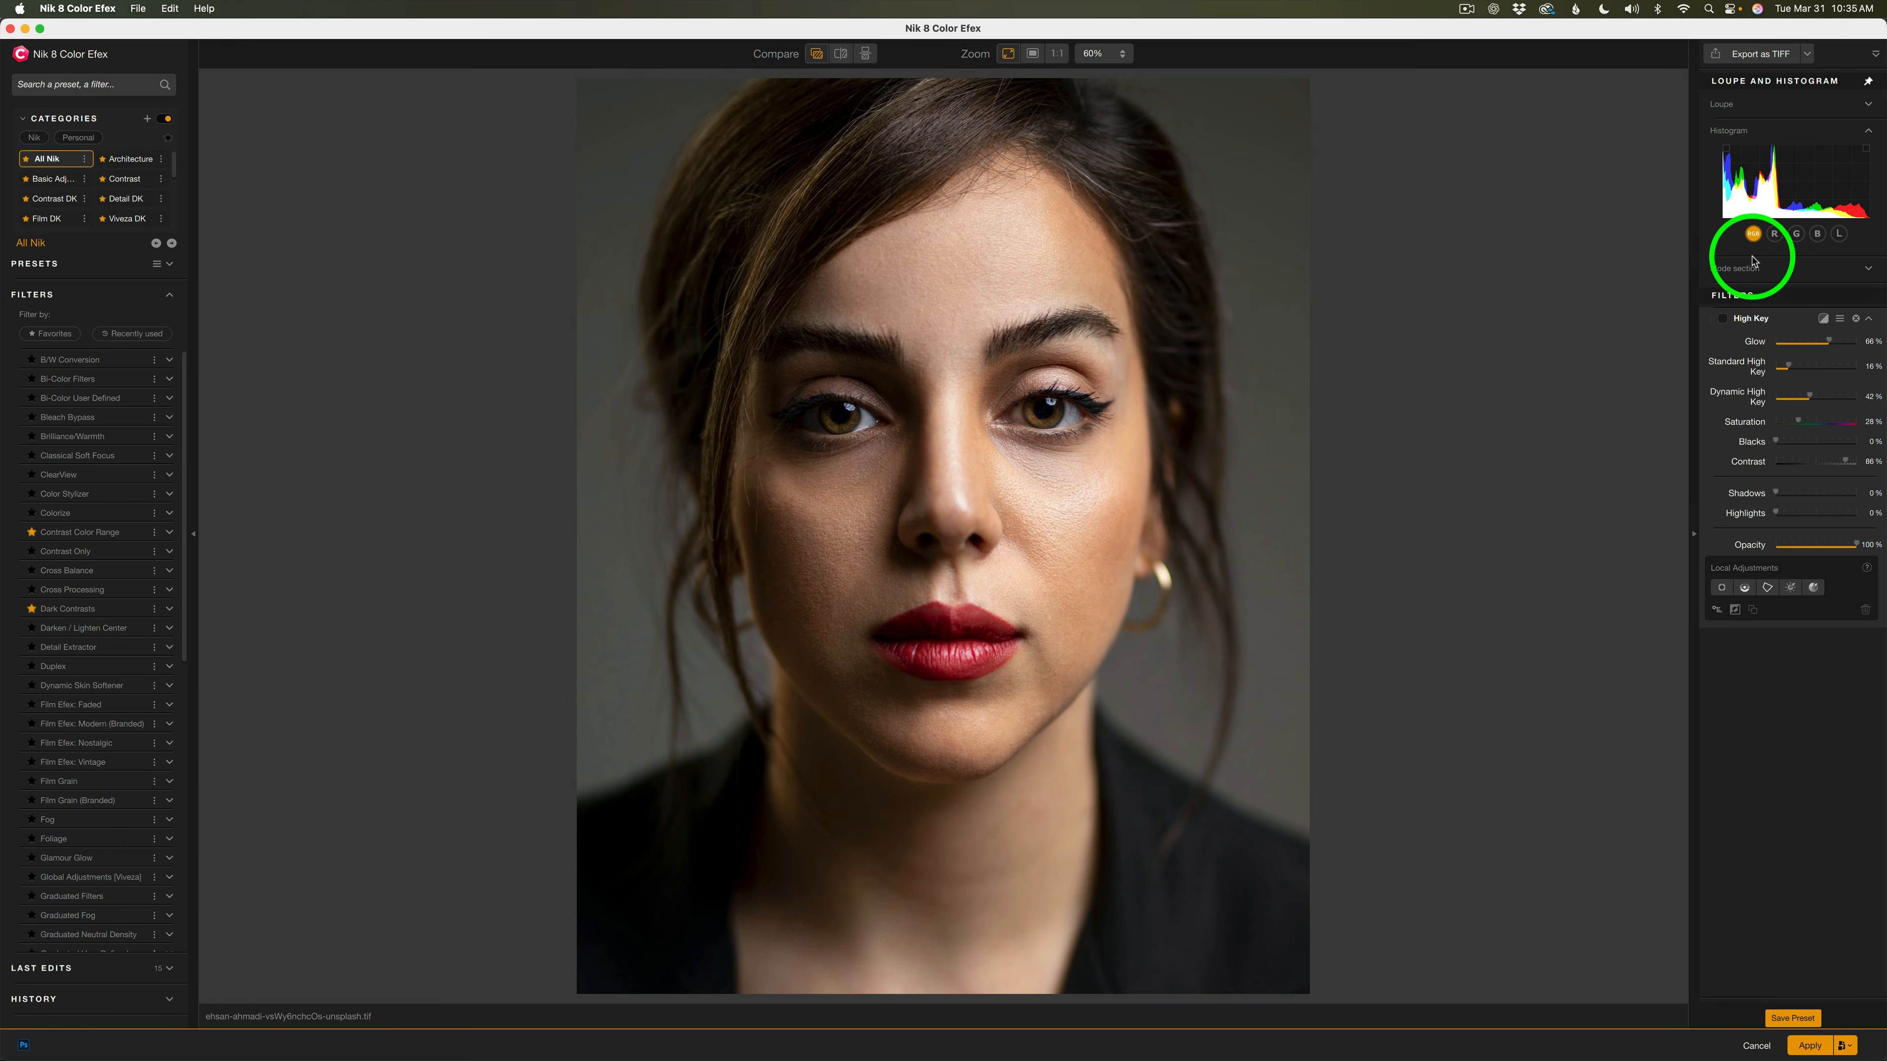
Enable High Key on the portrait with Glow at 0%, Standard High Key at 14% and Dynamic High Key at 28%.
left_click(1723, 321)
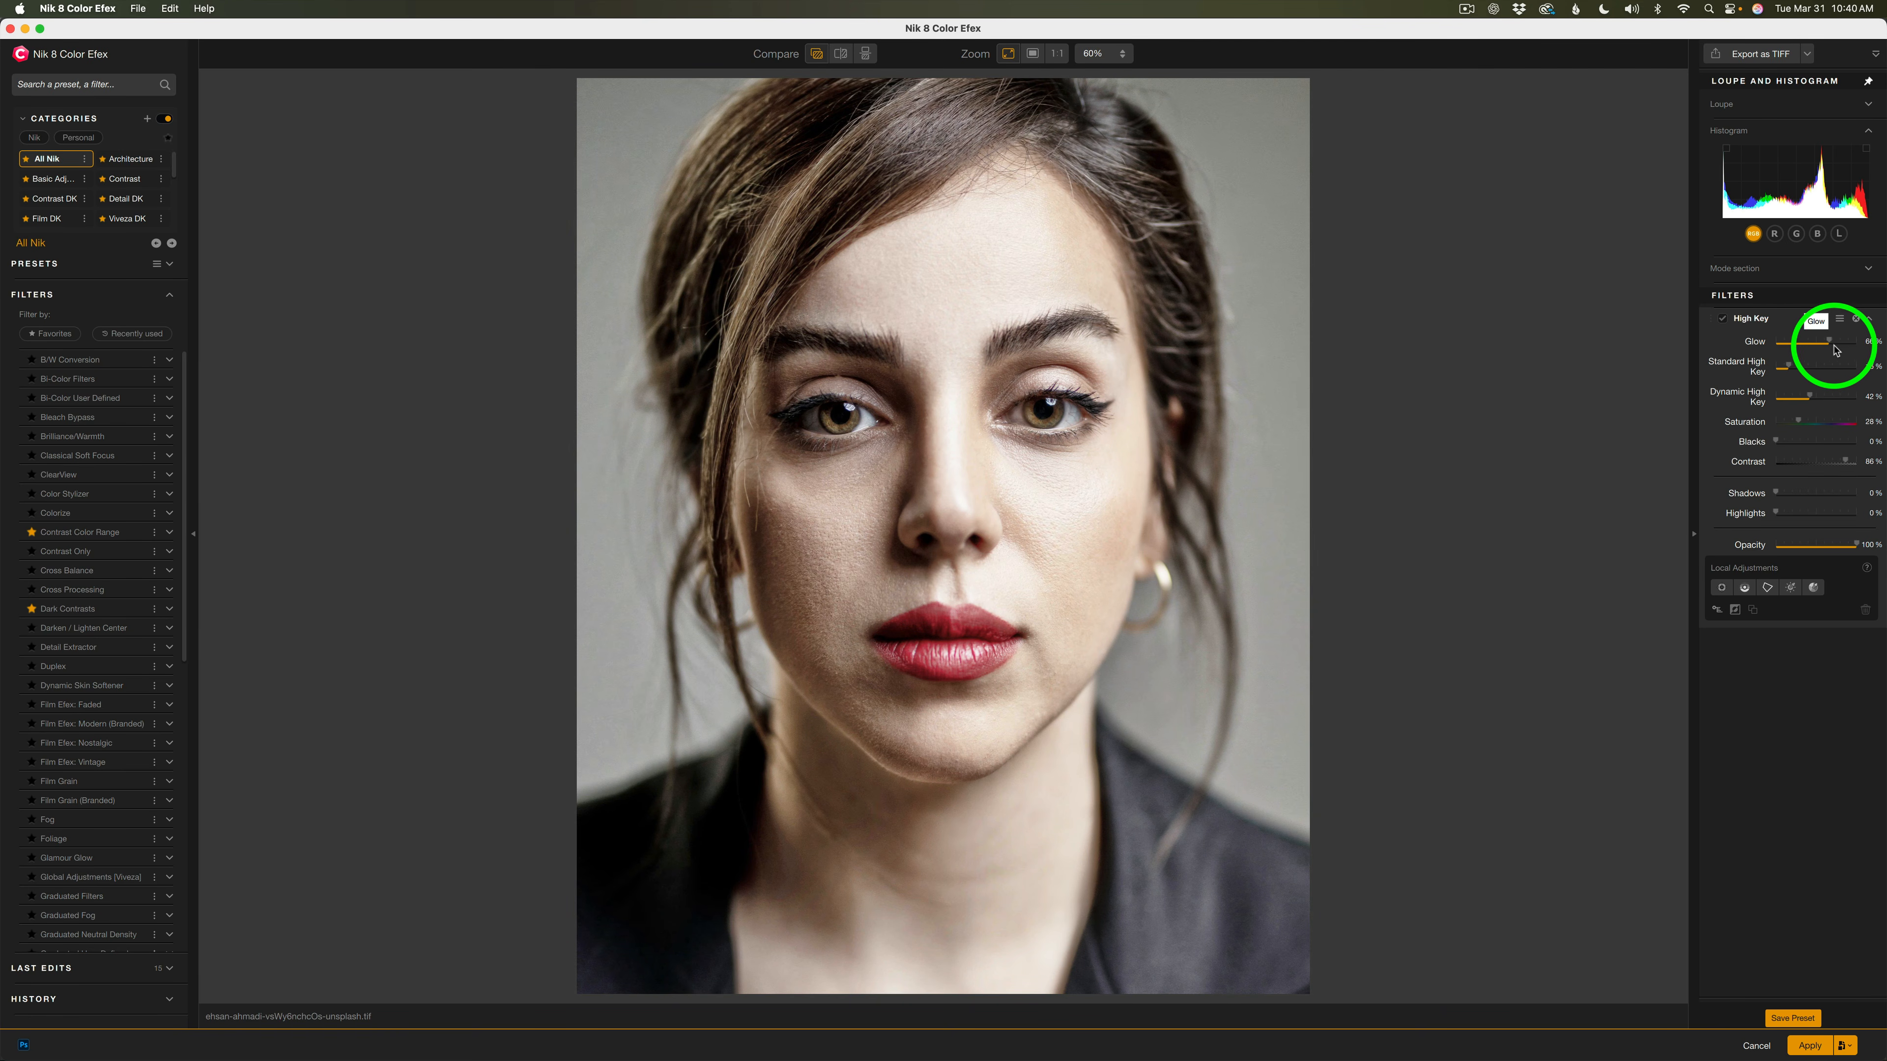
left_click_drag(1822, 343, 1791, 371)
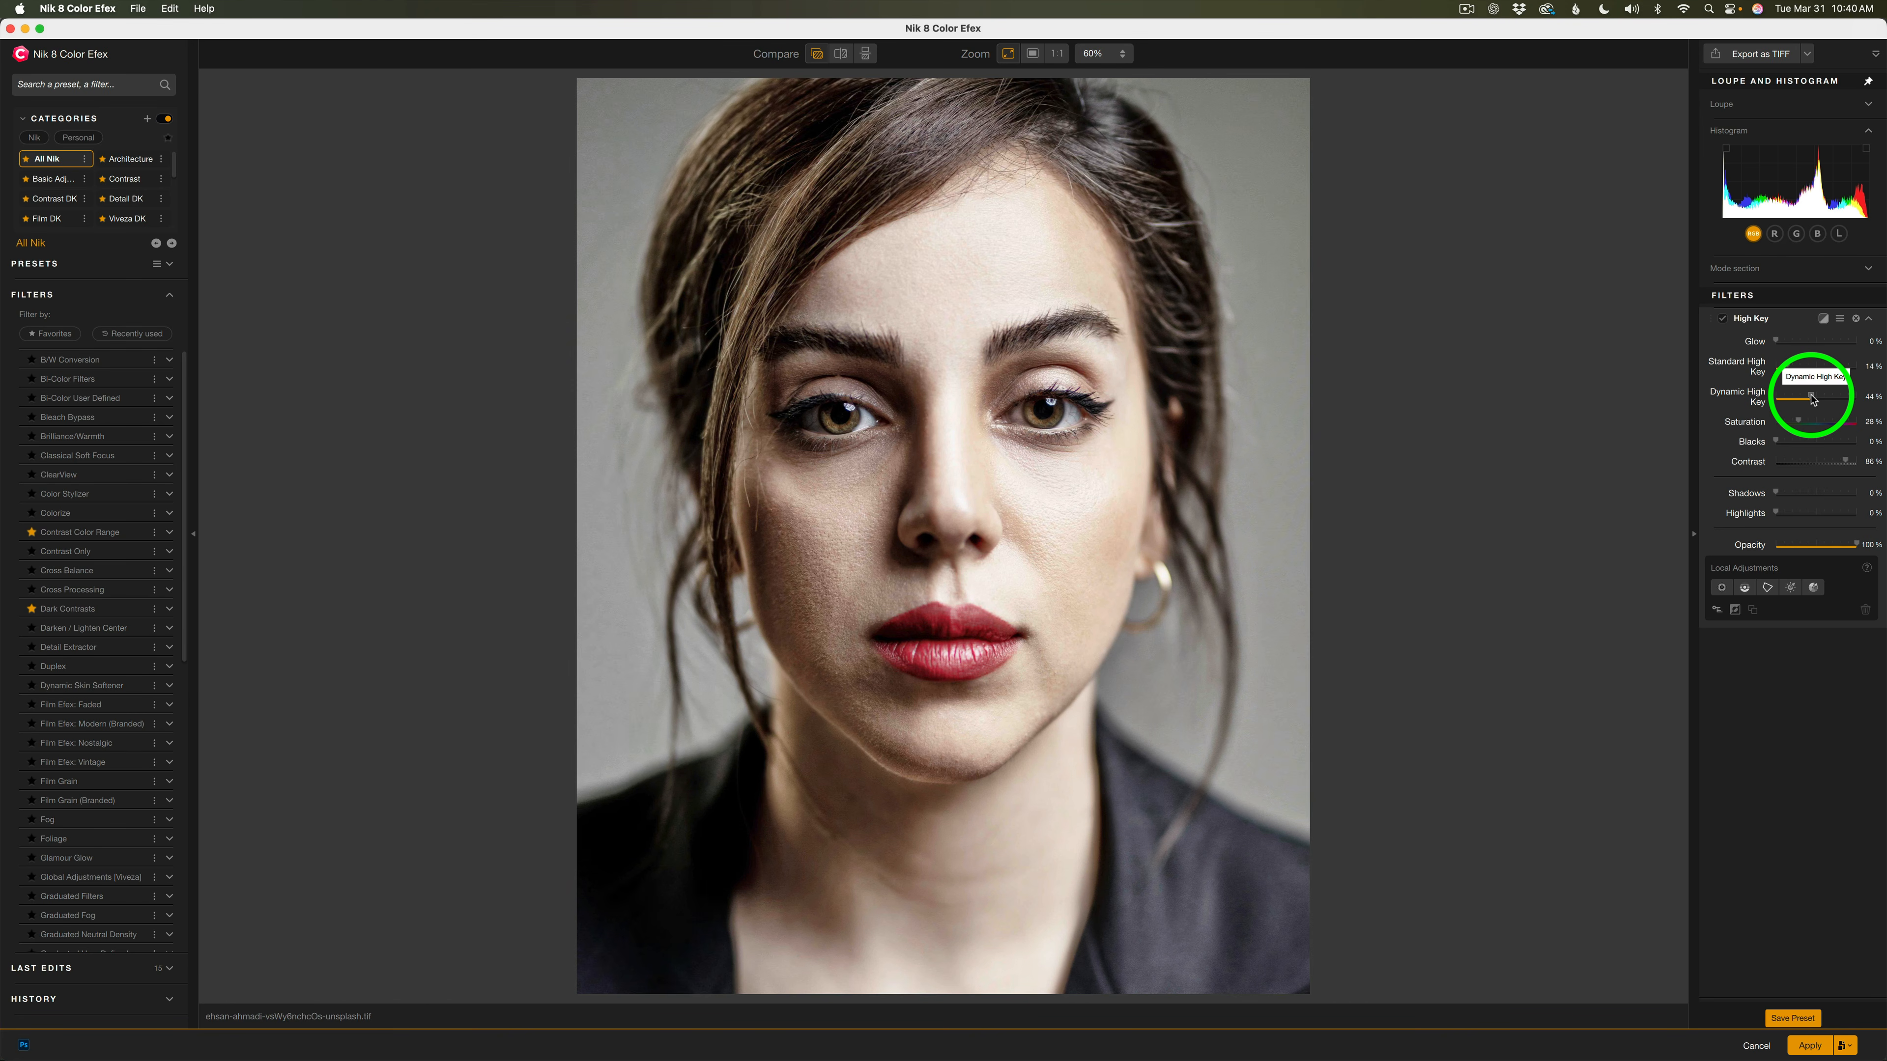
left_click_drag(1812, 399, 1801, 399)
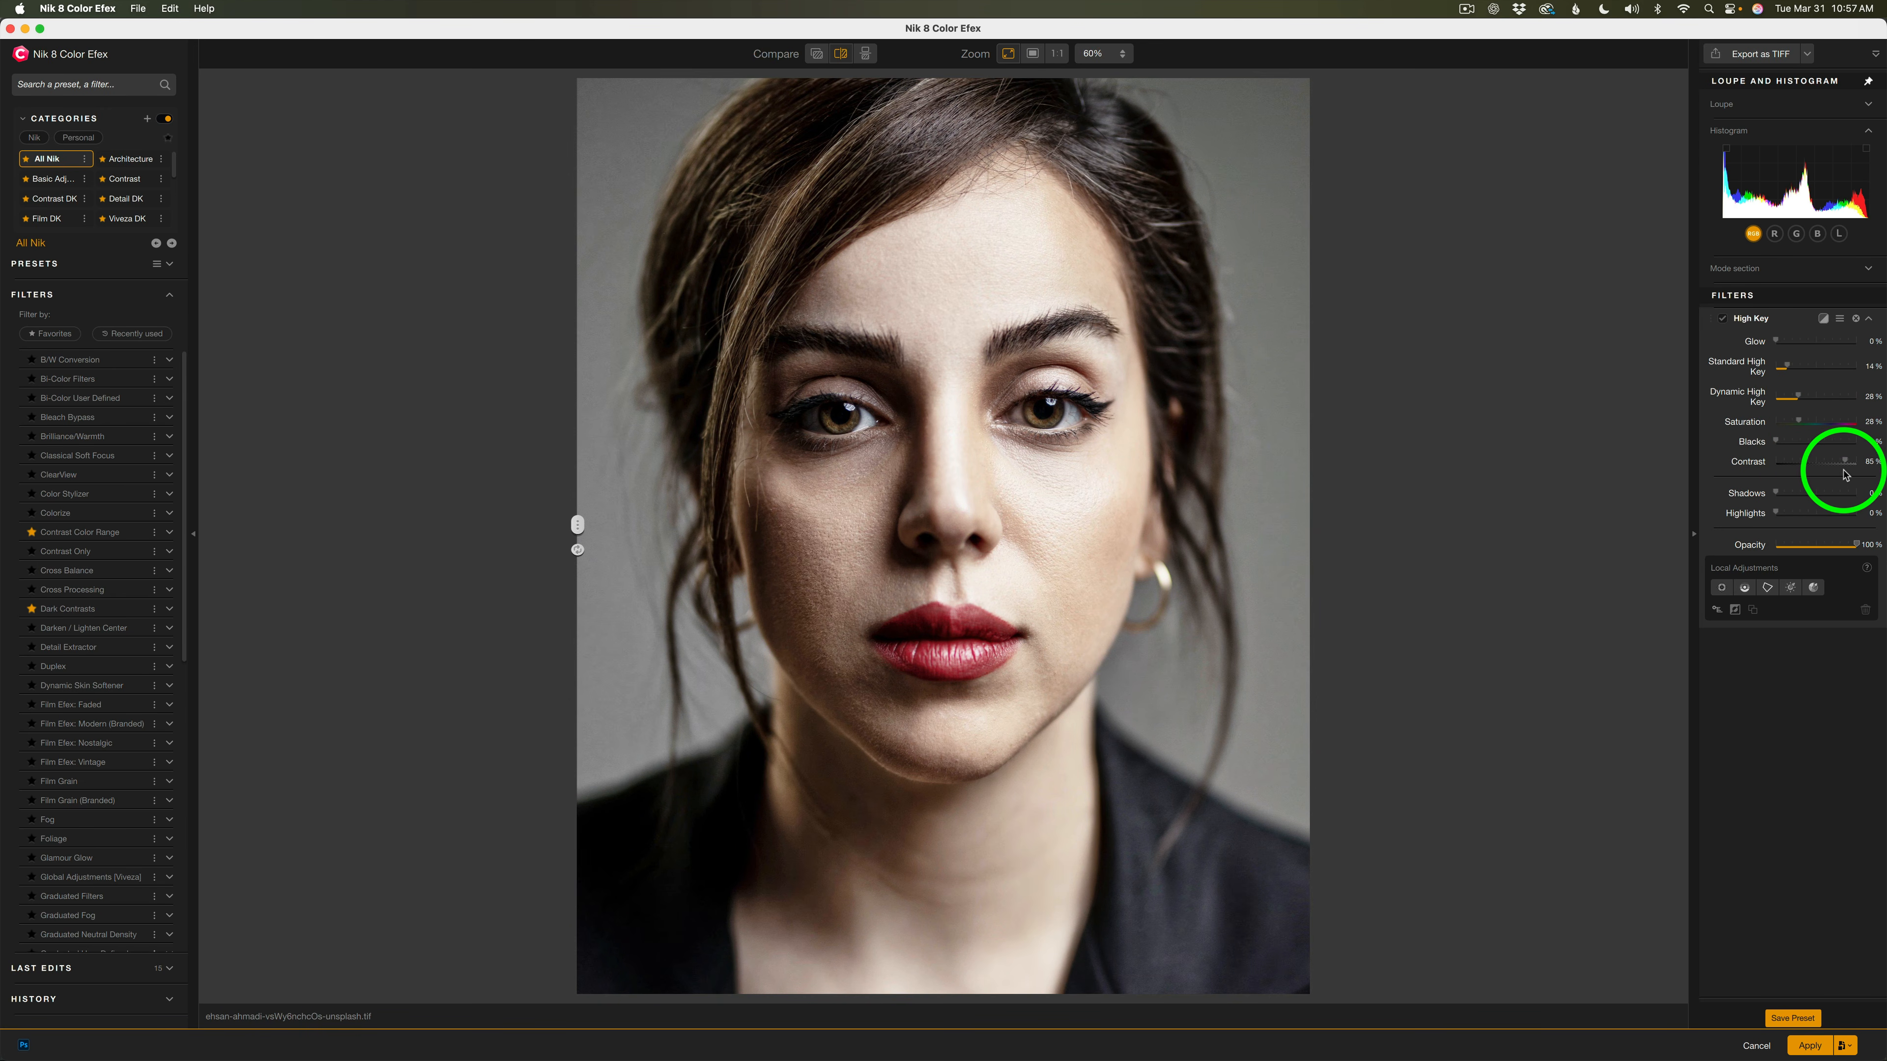
Set the portrait's High Key Contrast to 64% and Blacks to 9%.
mouse_move(1847, 465)
left_mouse_down()
mouse_move(1806, 464)
mouse_move(1829, 465)
left_mouse_up()
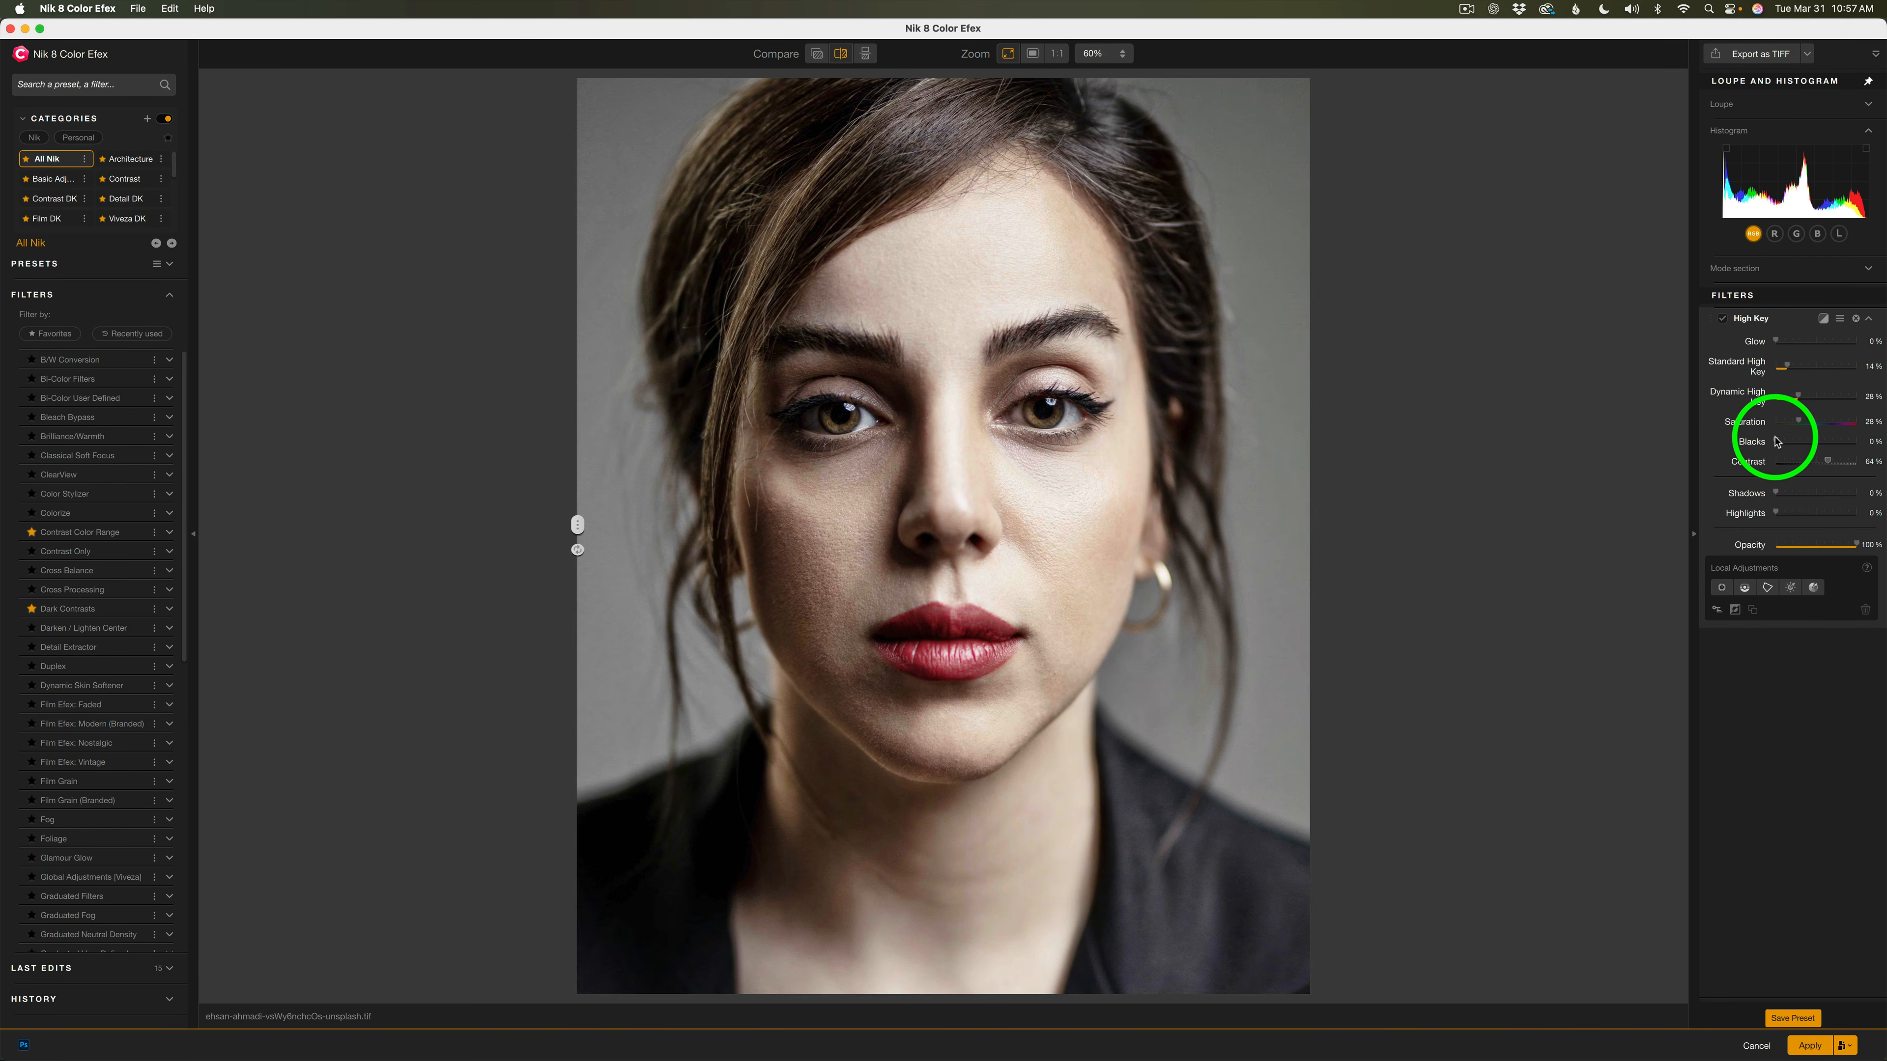
left_click_drag(1776, 443, 1787, 444)
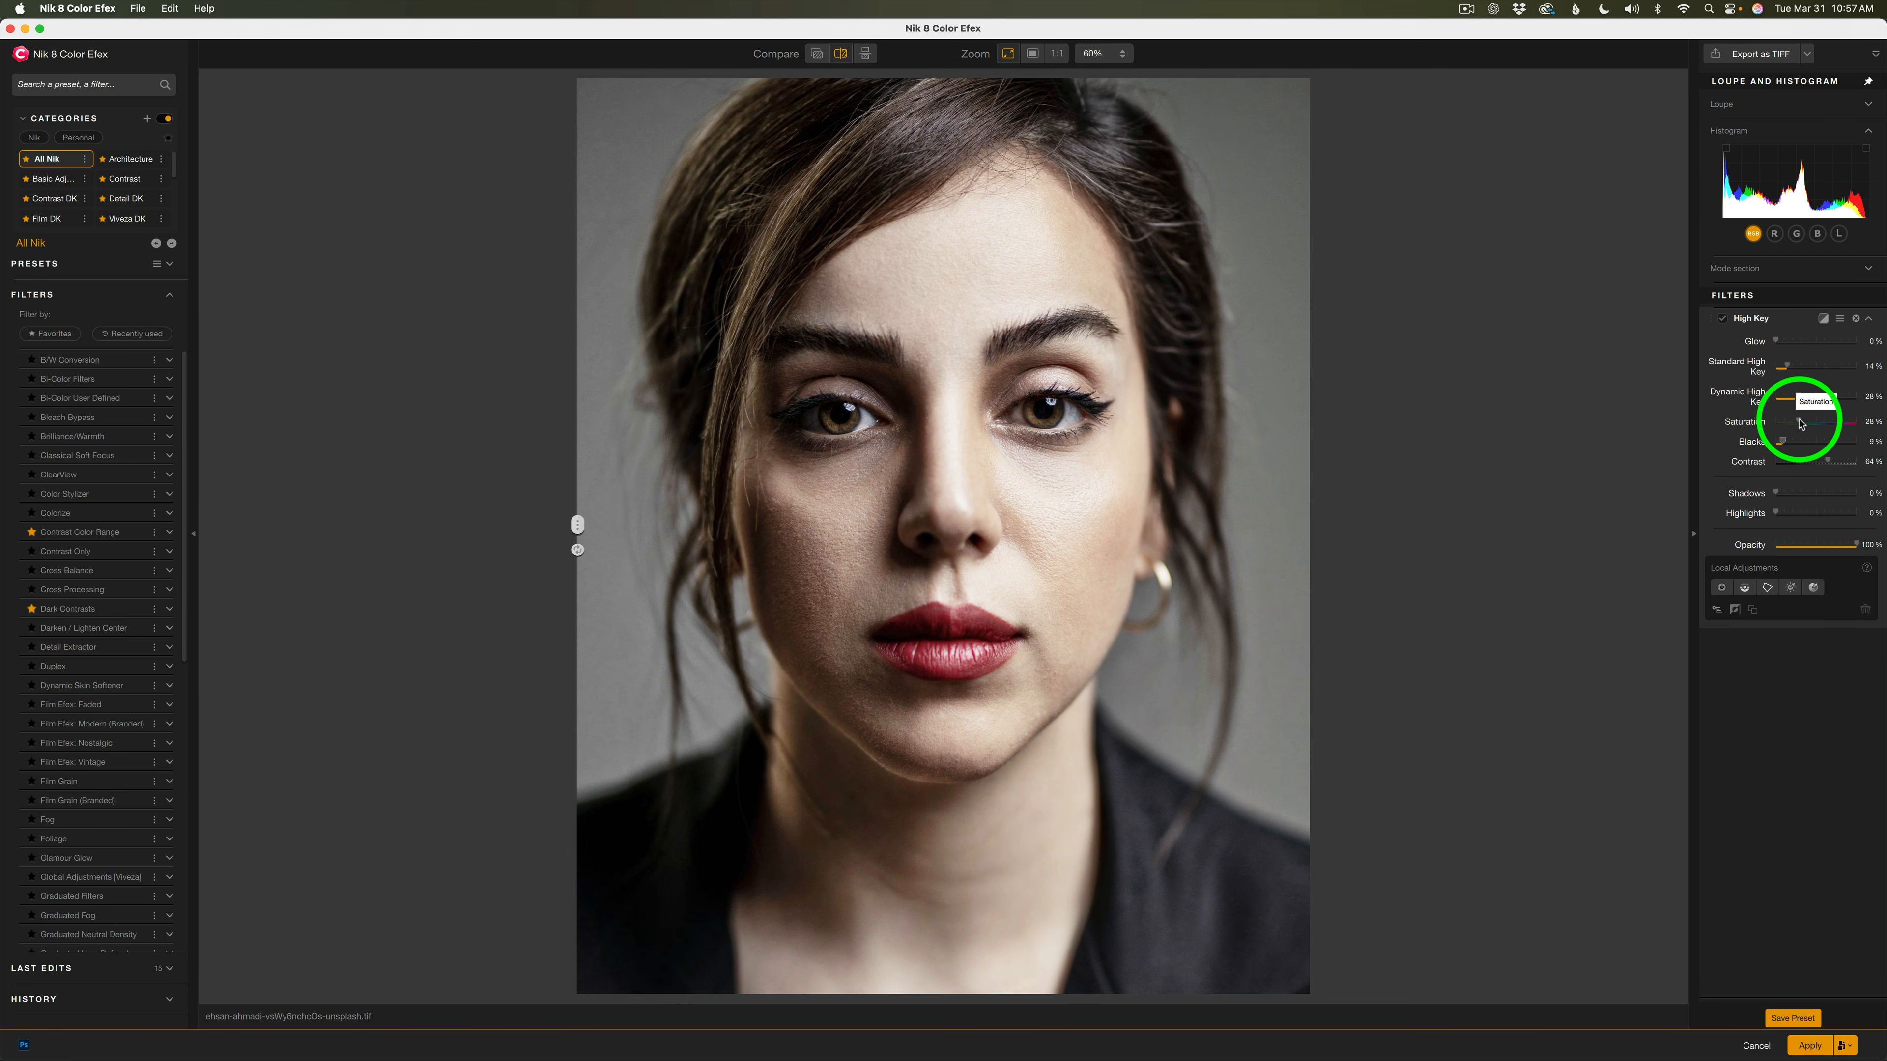
Set the portrait's High Key Saturation to 43% and Shadows protection to 21%.
left_click_drag(1801, 423, 1813, 425)
left_click(1810, 422)
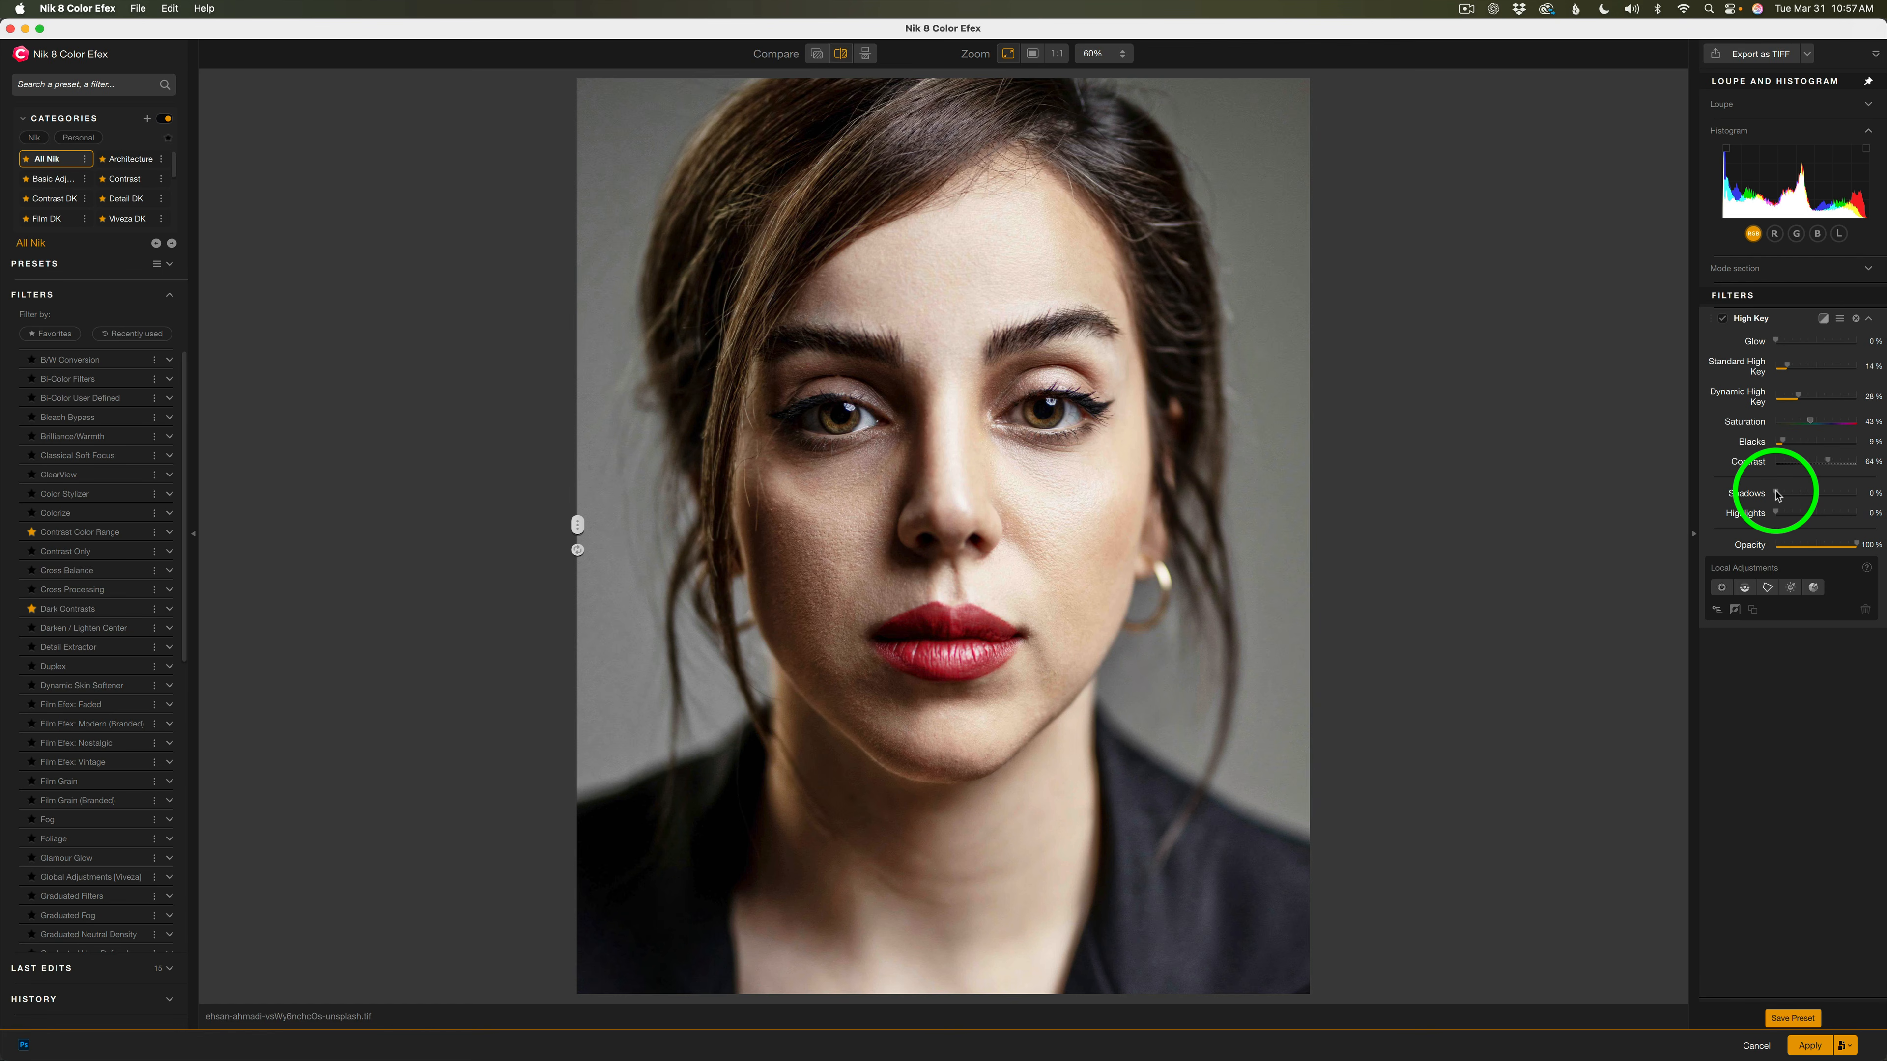
left_click_drag(1777, 495, 1795, 496)
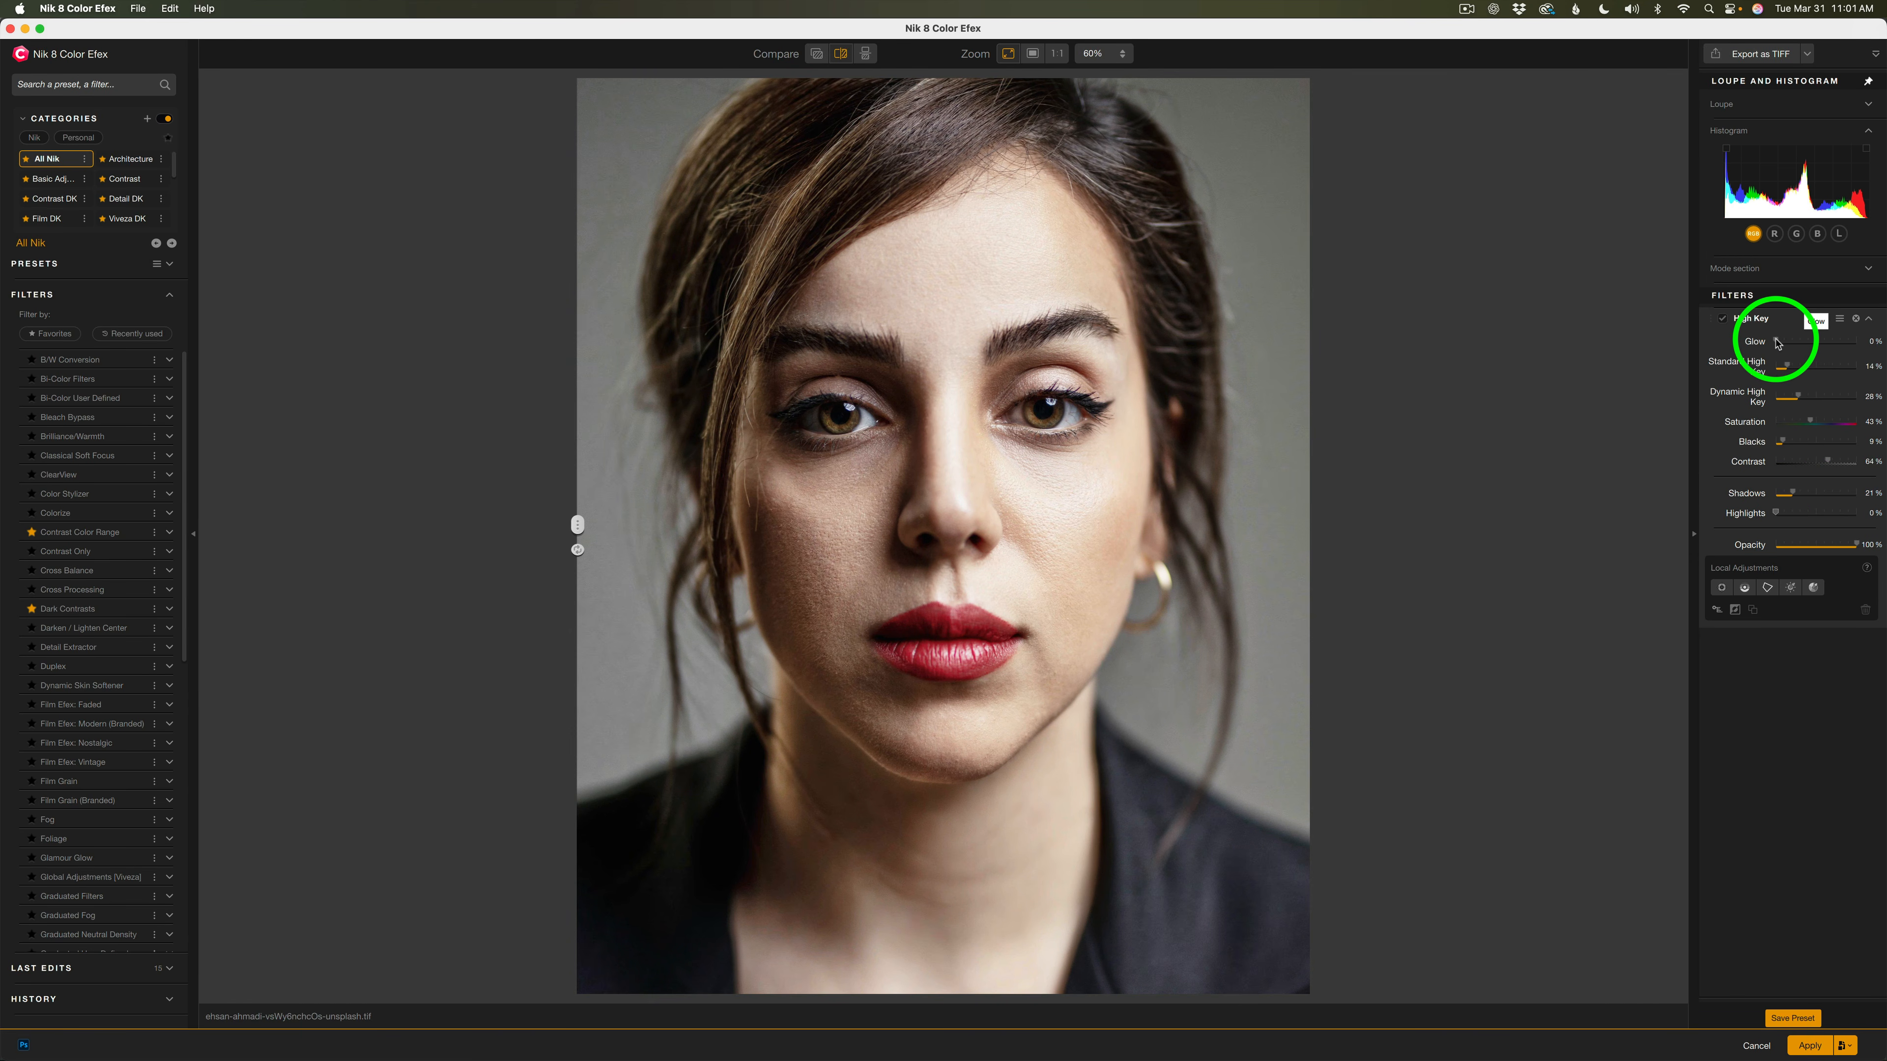
Set Glow to 53% and Opacity to 55%, and compare the portrait before and after with the split divider.
left_click_drag(1777, 342, 1819, 345)
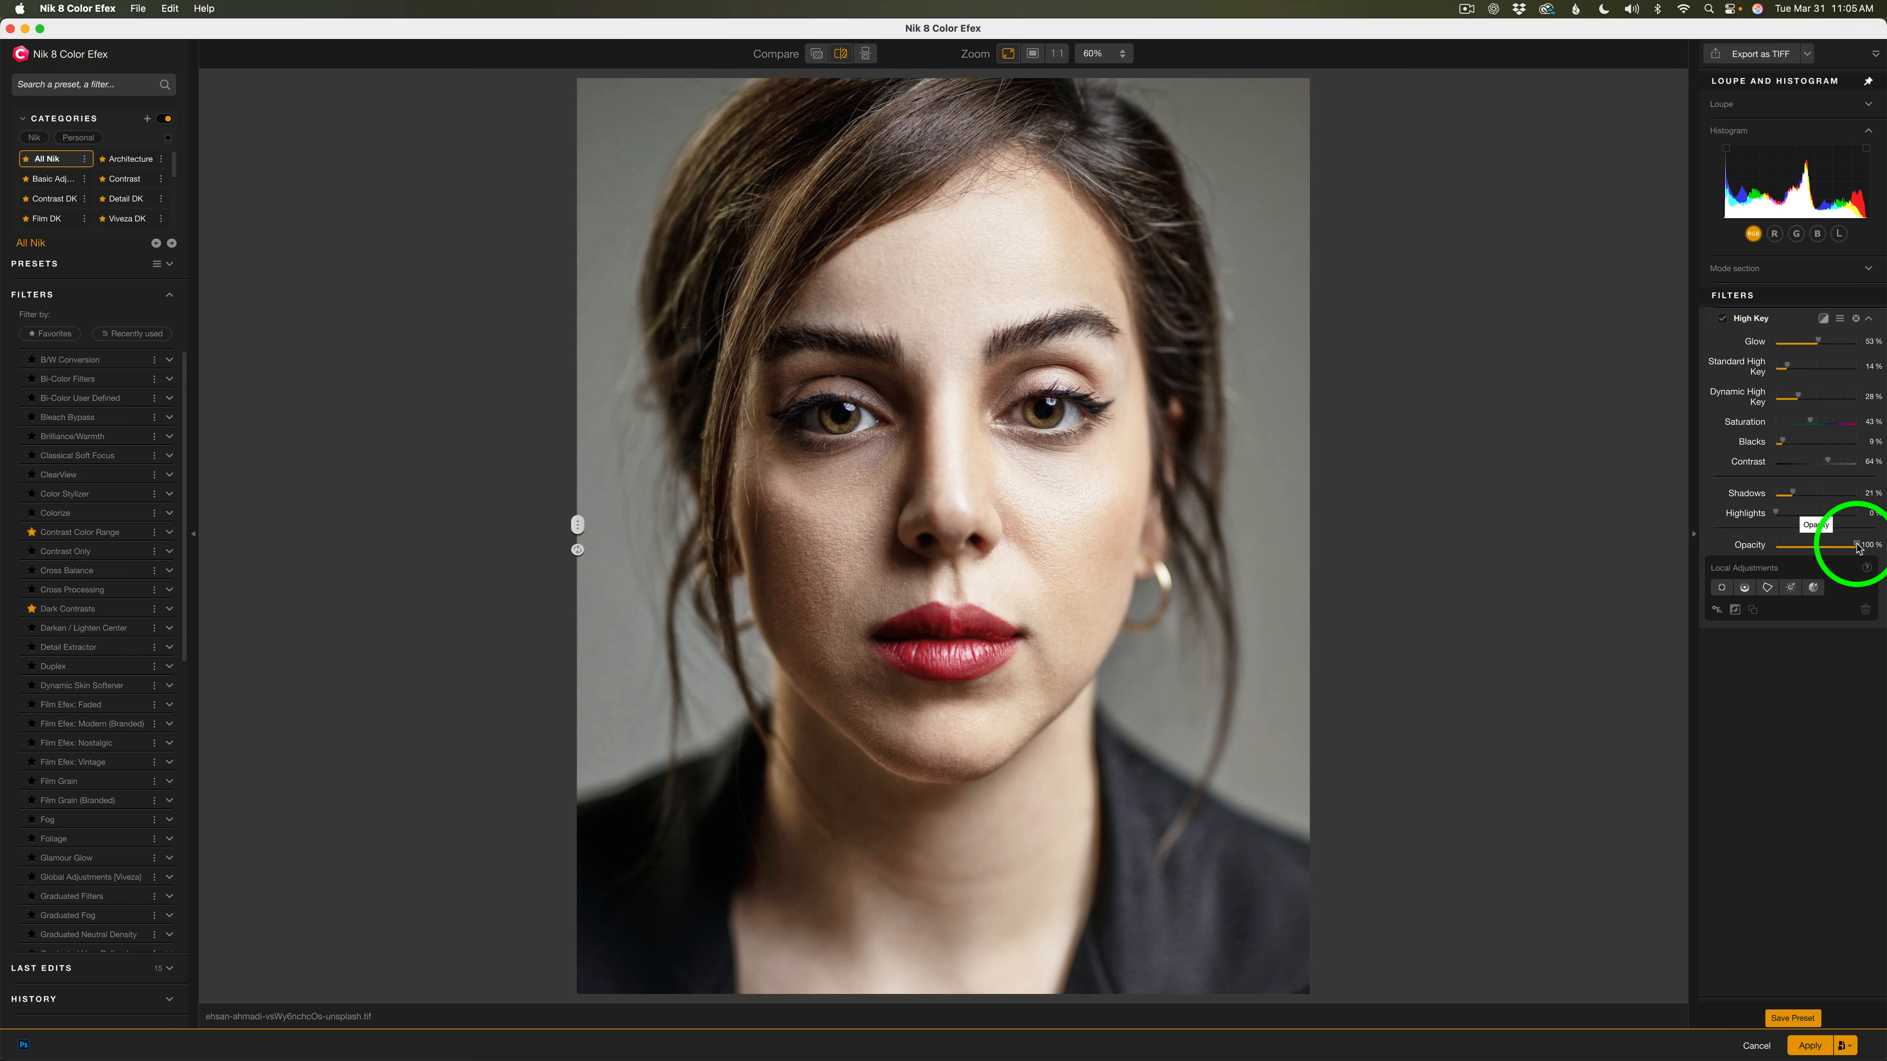
left_click_drag(1859, 548, 1820, 548)
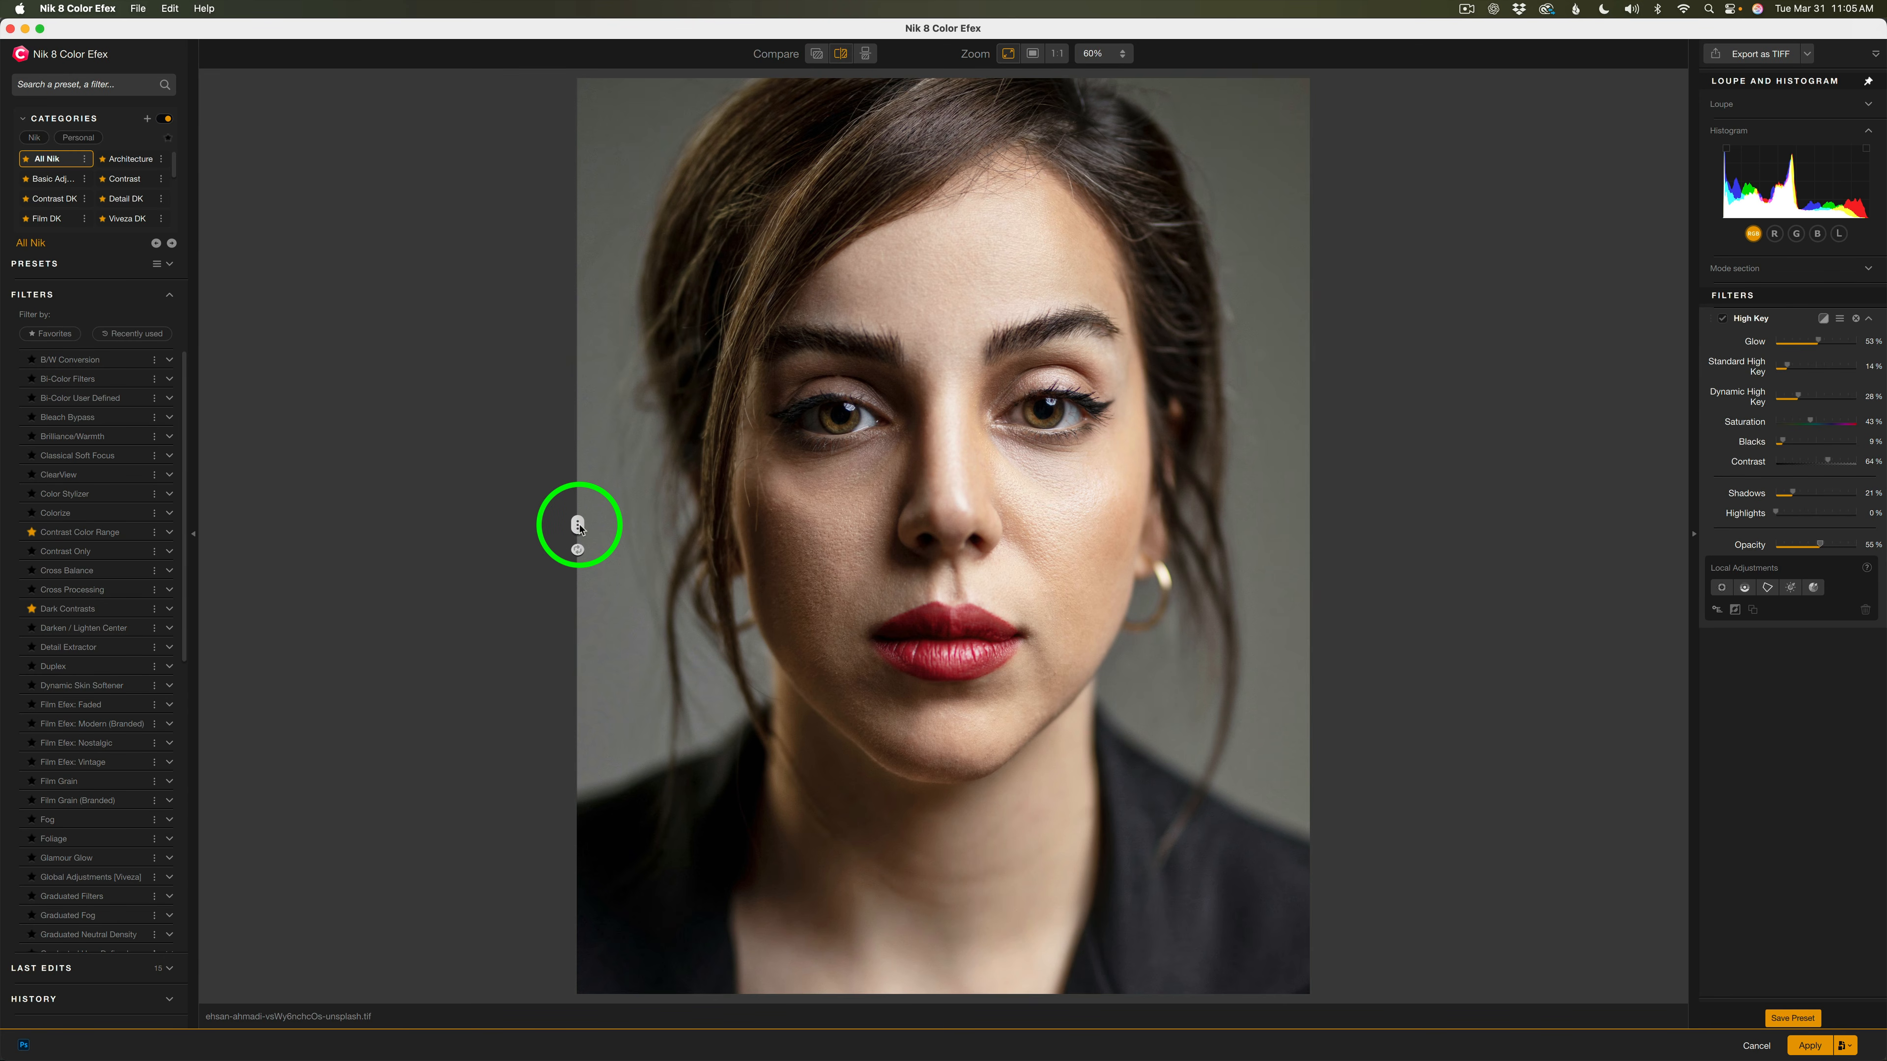
mouse_move(585, 530)
left_mouse_down()
mouse_move(1383, 575)
mouse_move(561, 550)
left_mouse_up()
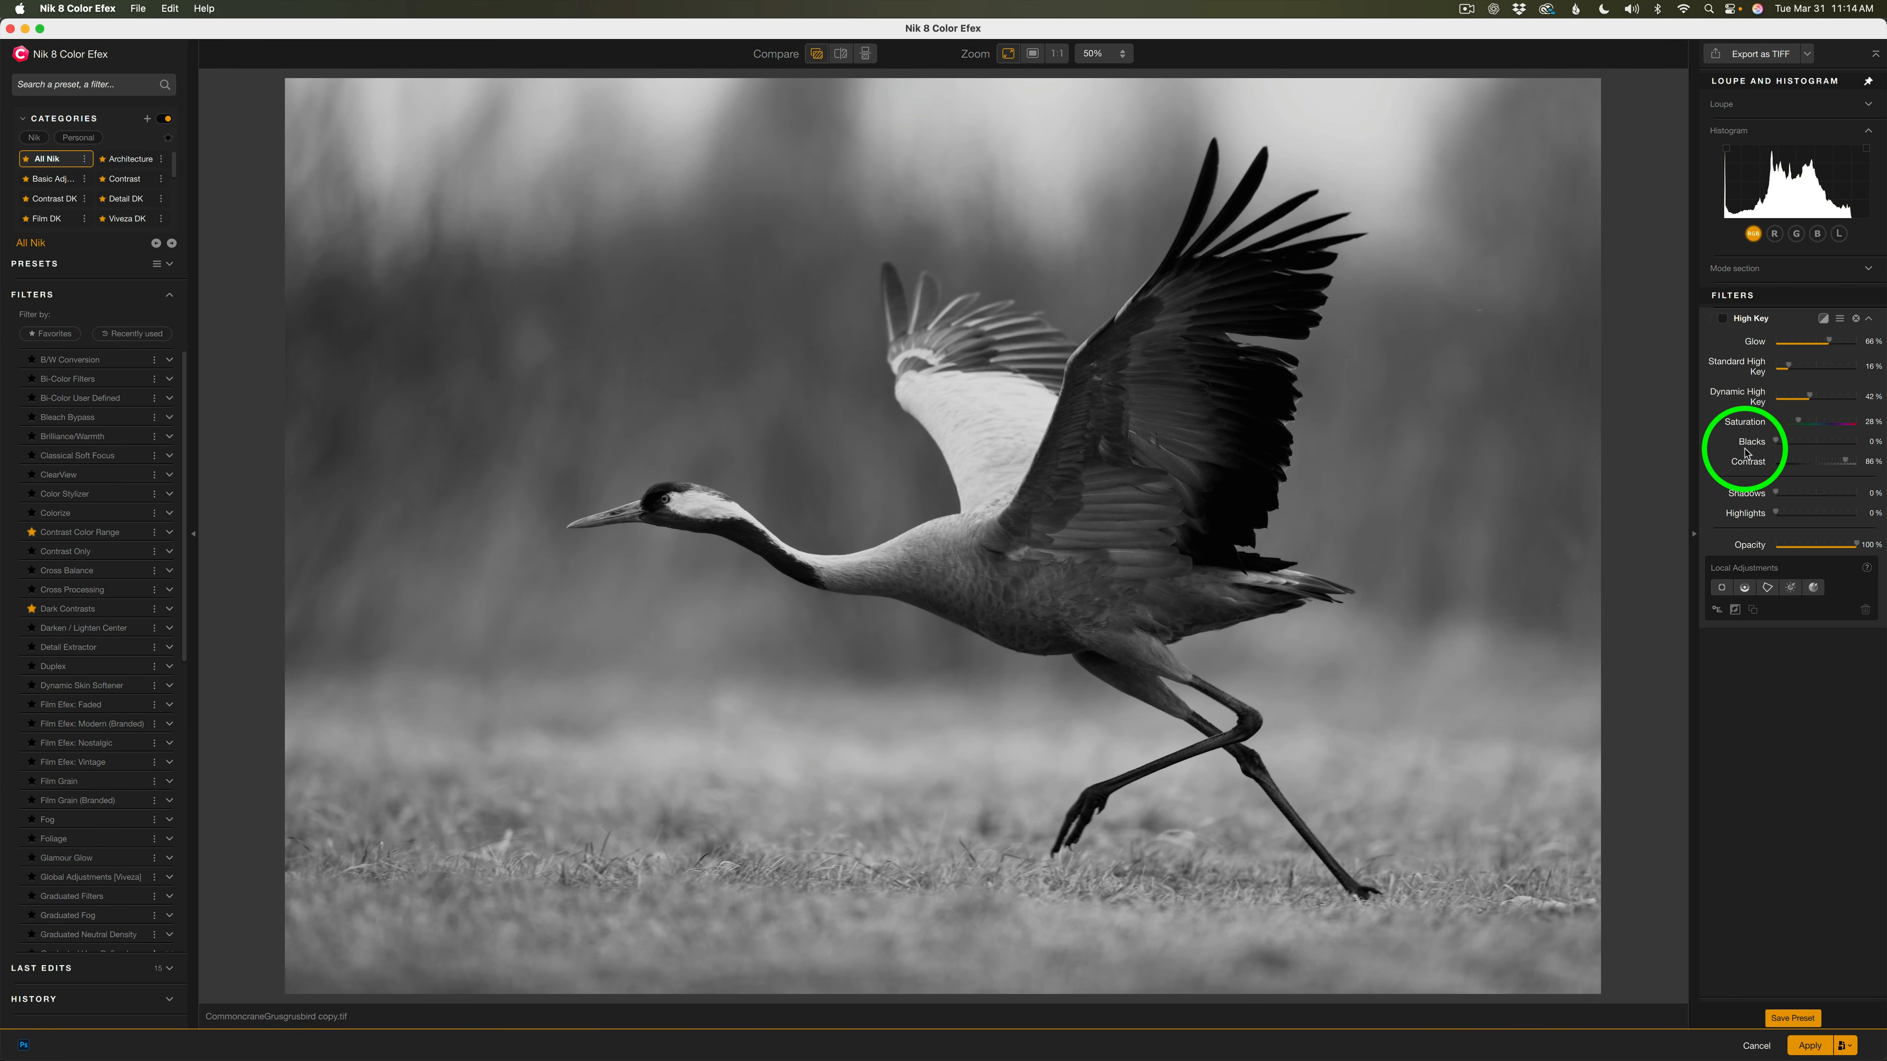
Enable High Key on the crane photo with Glow at 78%, Standard High Key at 28% and Dynamic High Key at 59%.
left_click(1723, 320)
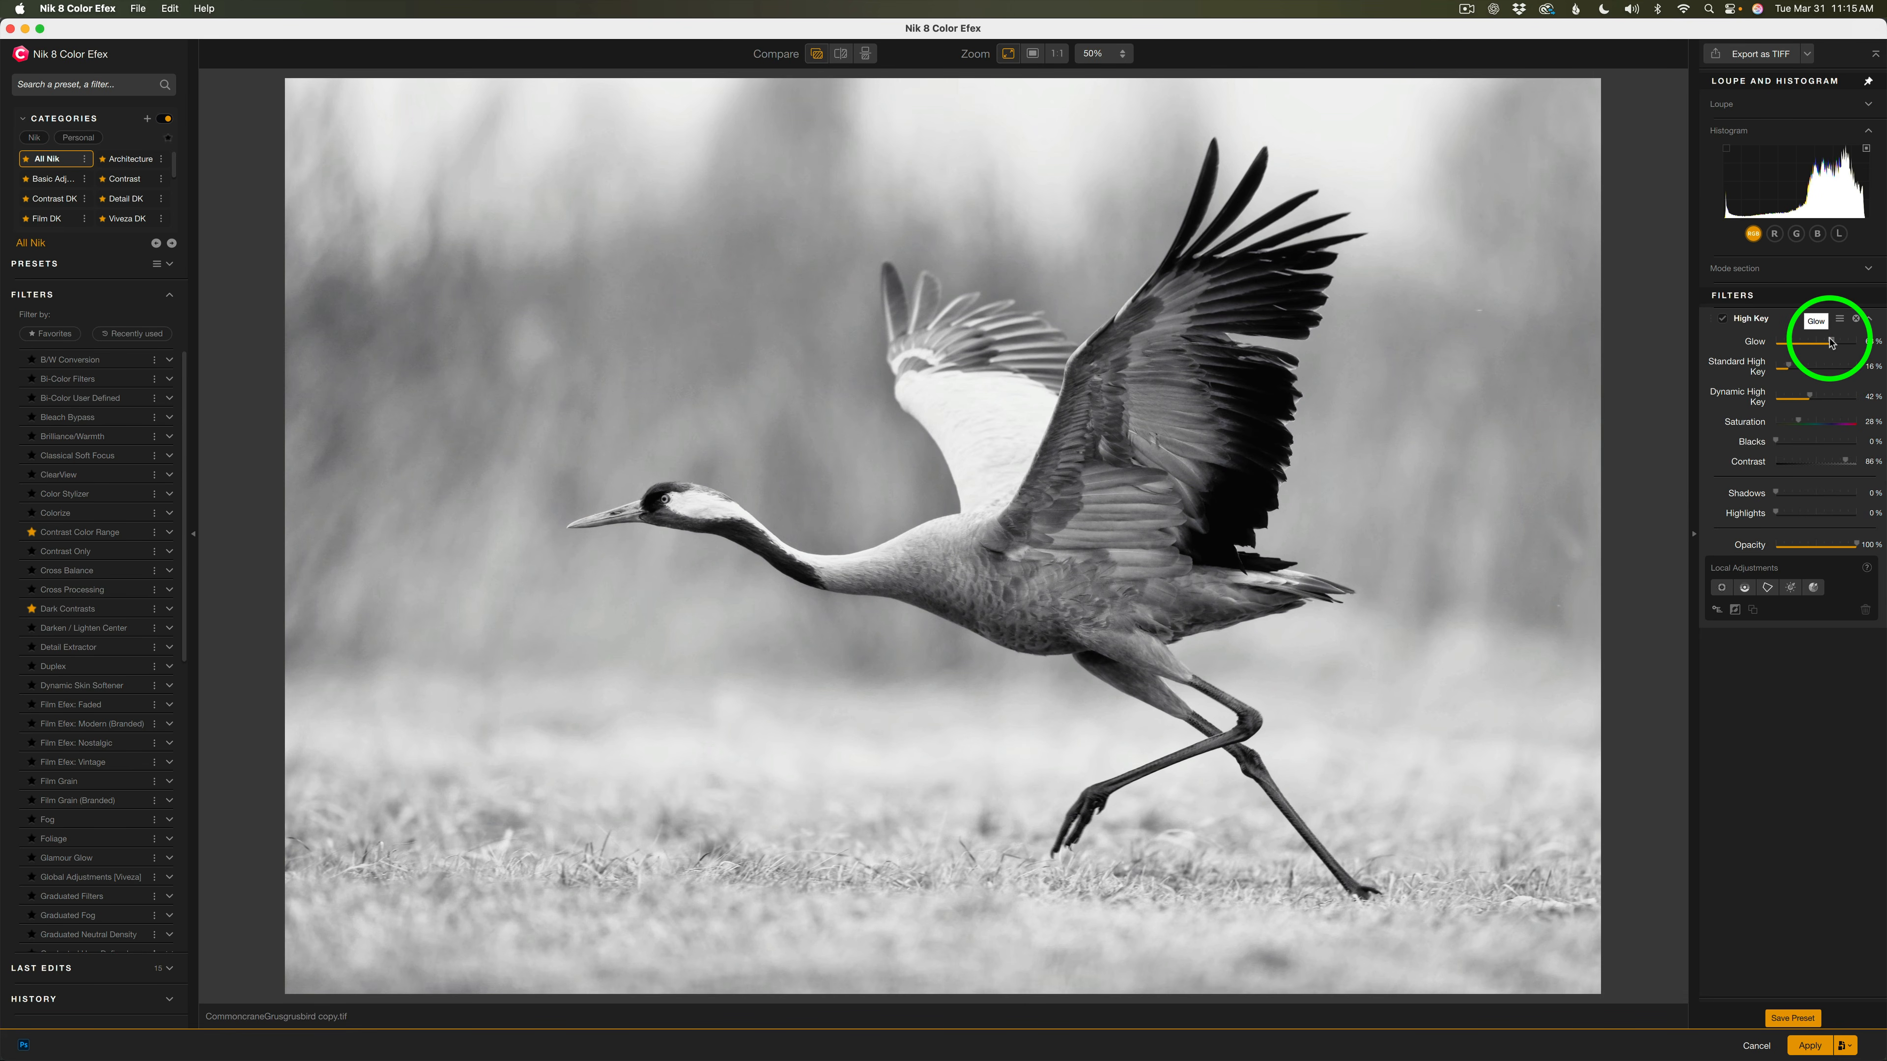
left_click_drag(1831, 342, 1840, 342)
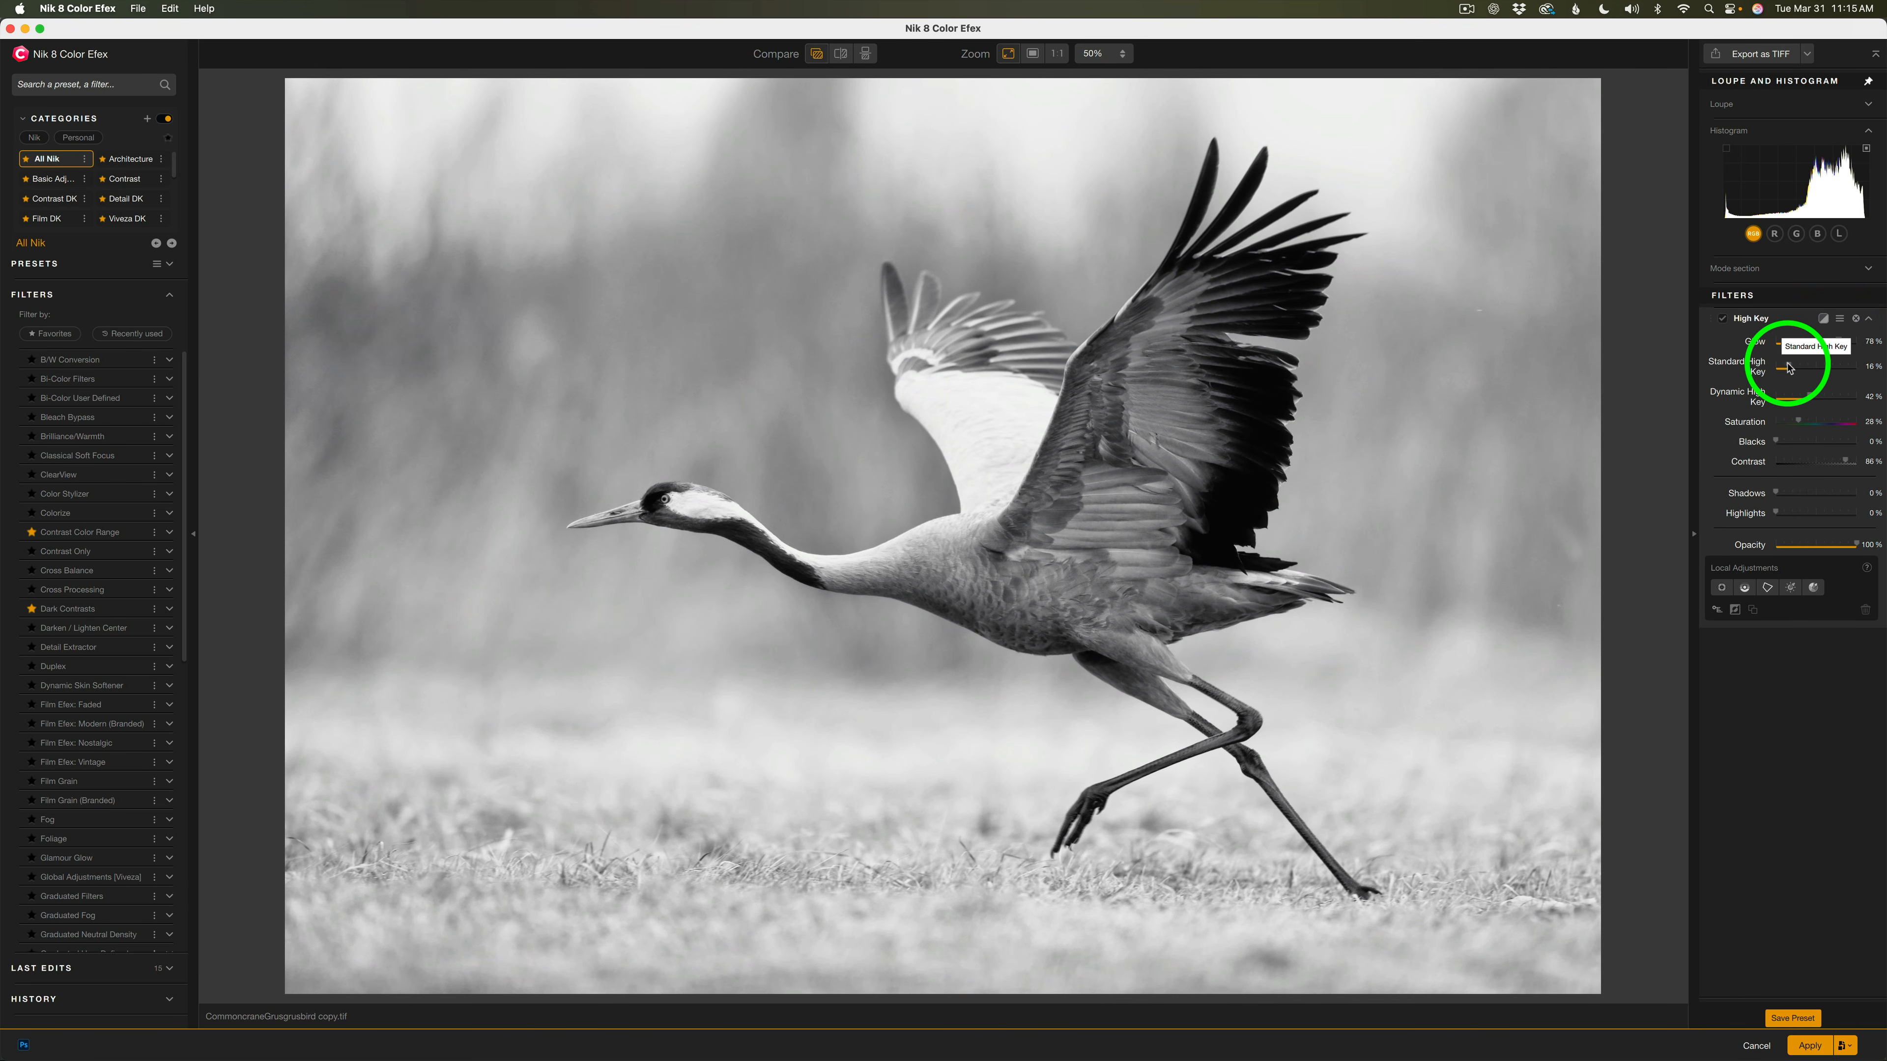
left_click_drag(1788, 367, 1801, 368)
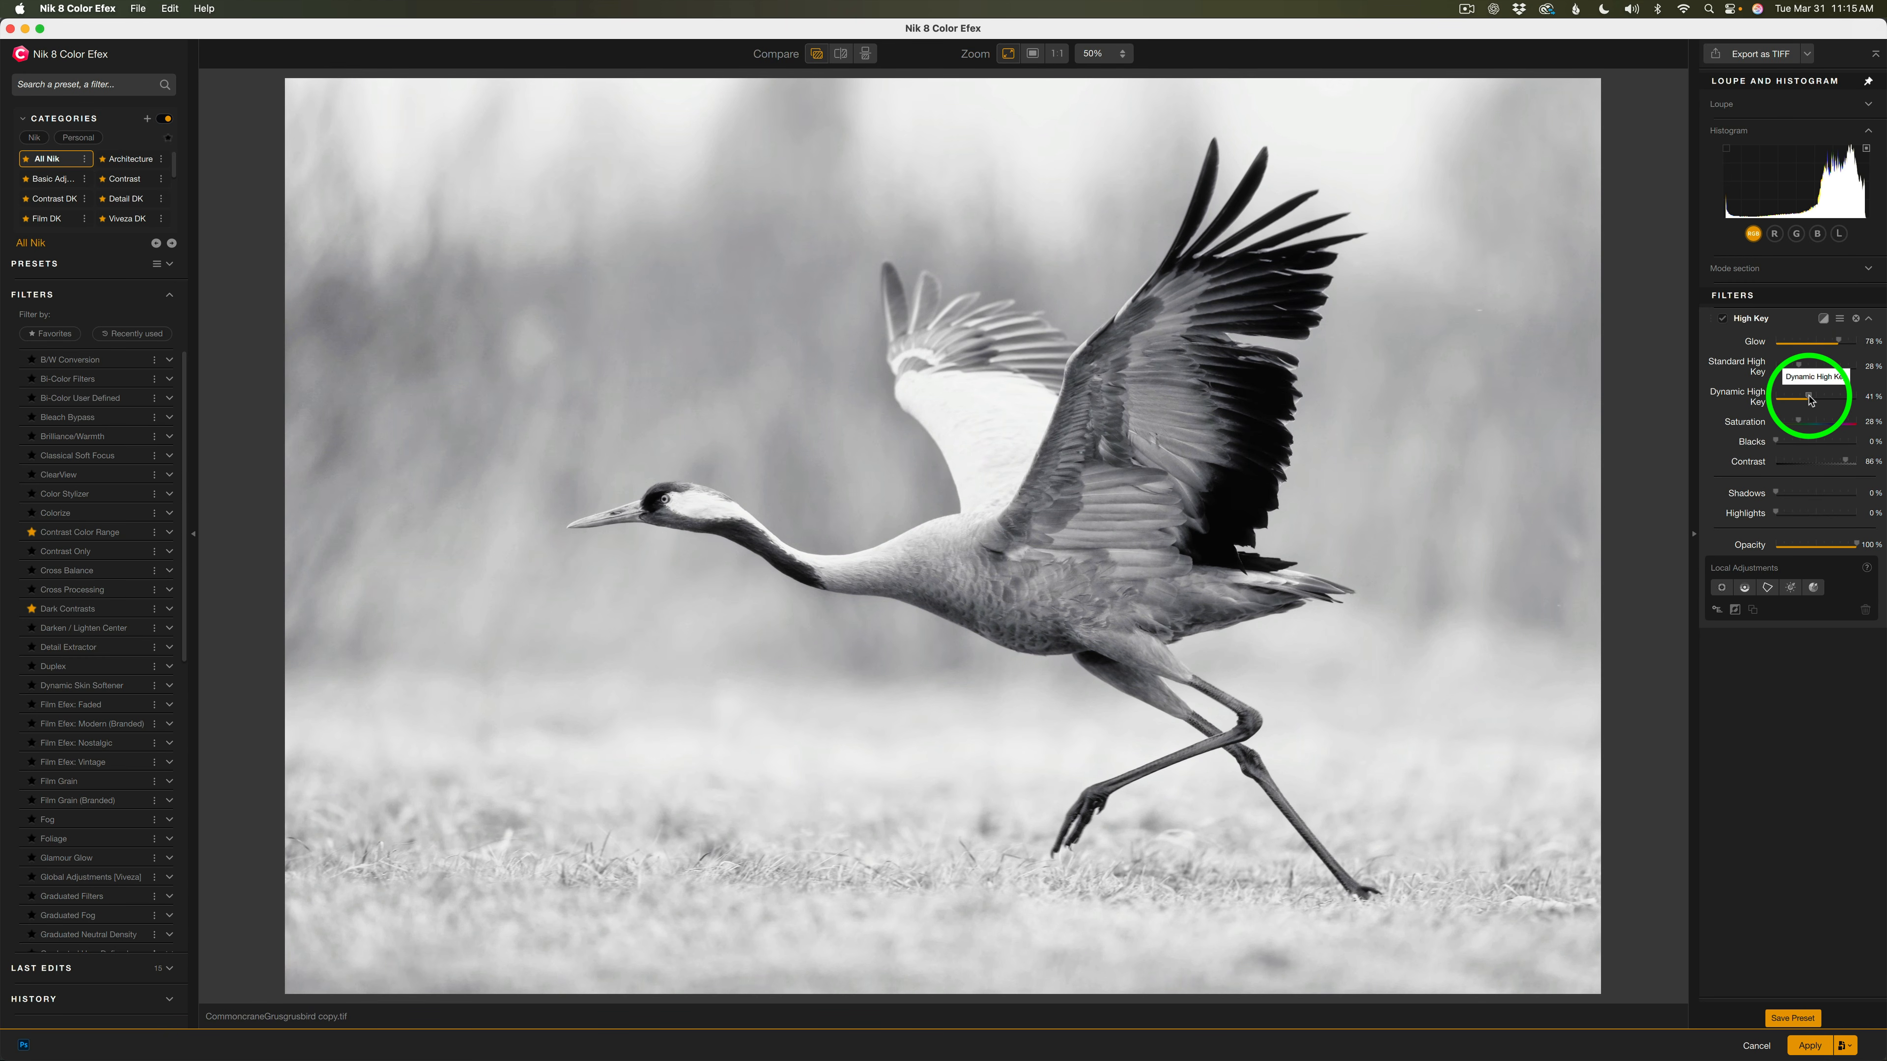
left_click_drag(1809, 399, 1823, 399)
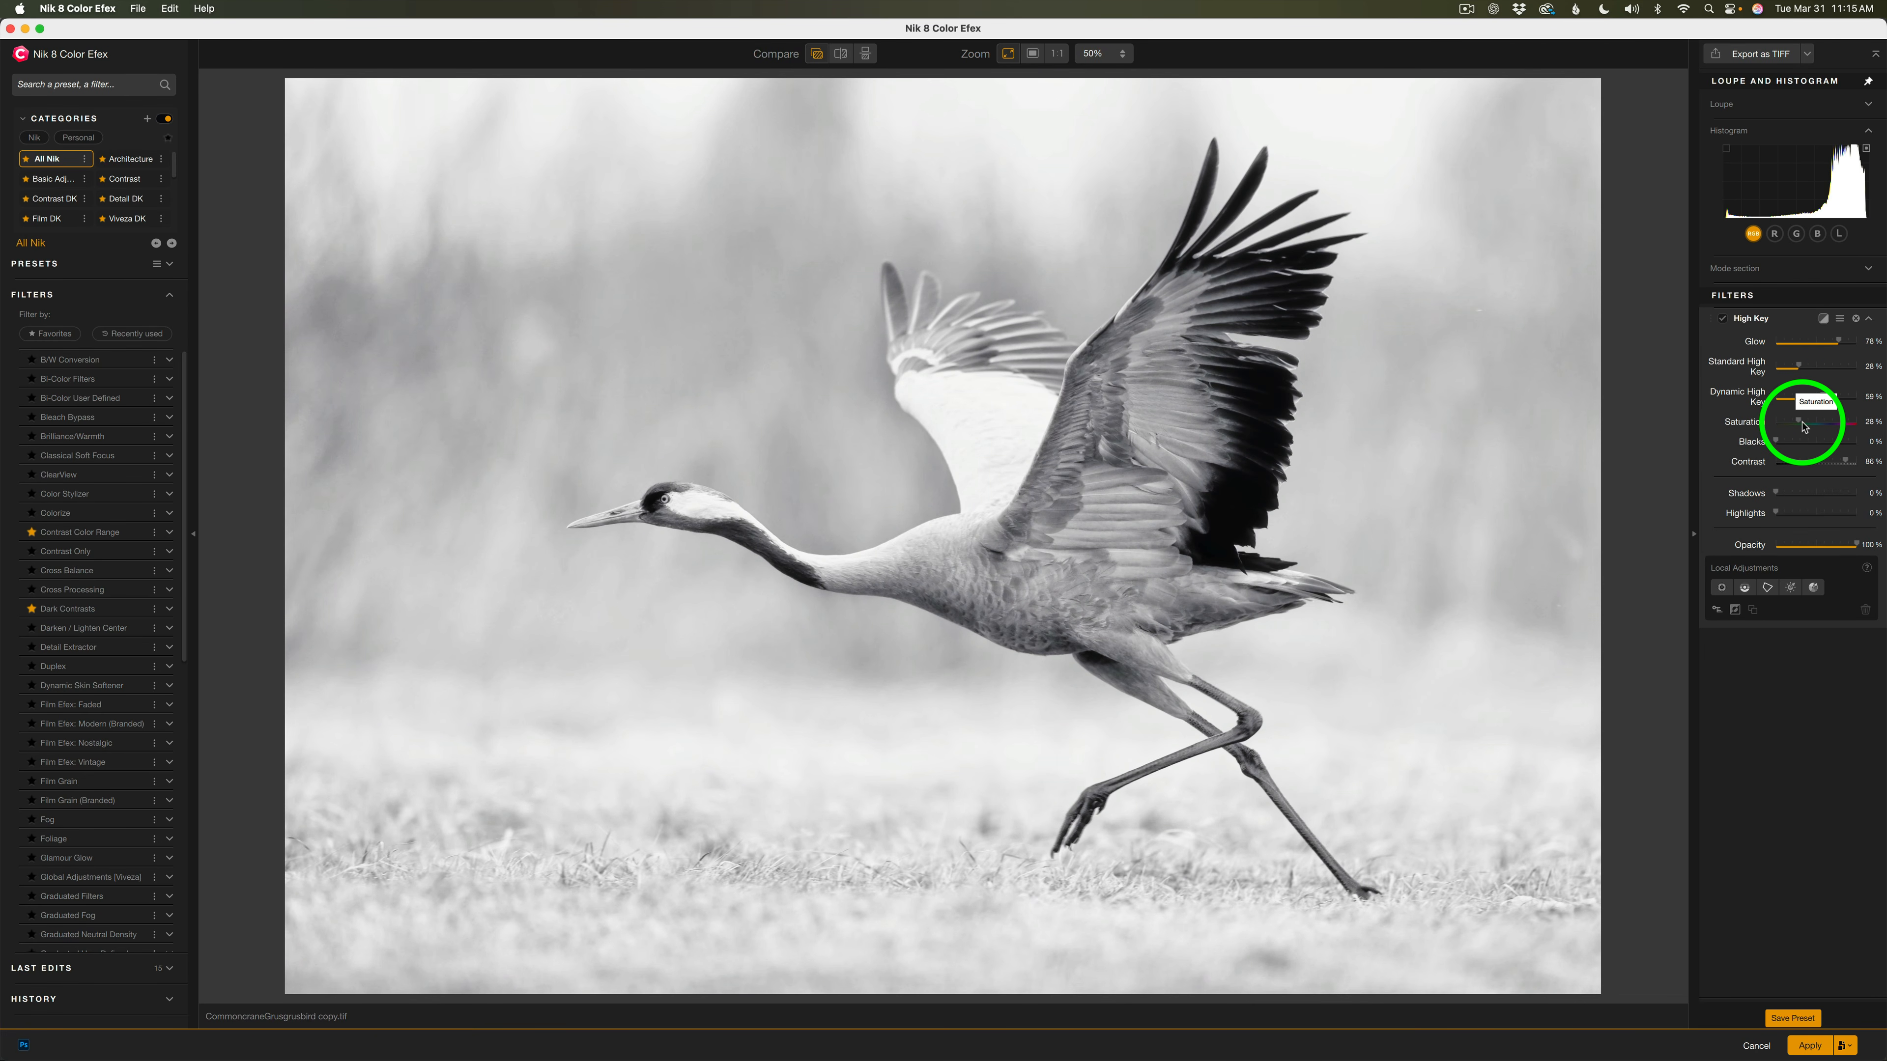
Set the crane's High Key Blacks to 35%, Contrast to 37% and Opacity to 92%, and toggle the filter off and on to compare.
left_click_drag(1778, 444, 1807, 445)
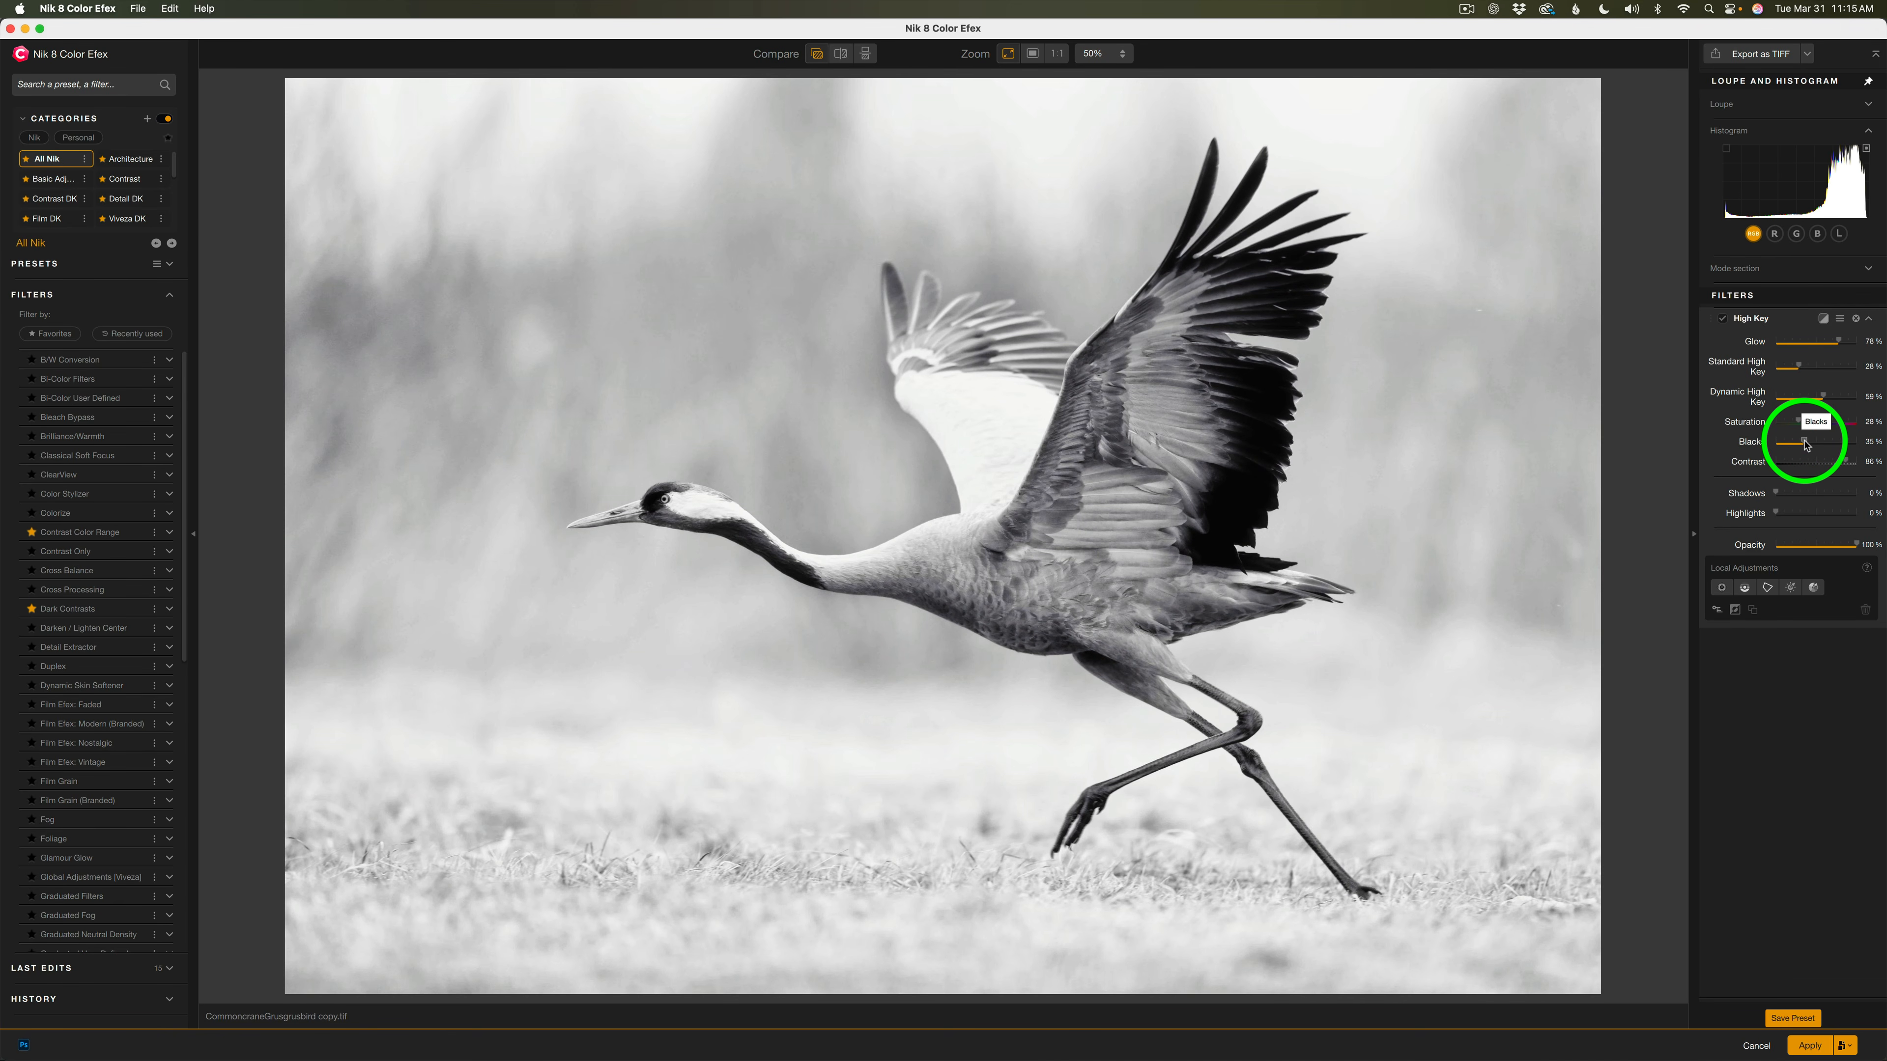
left_click_drag(1839, 464, 1808, 462)
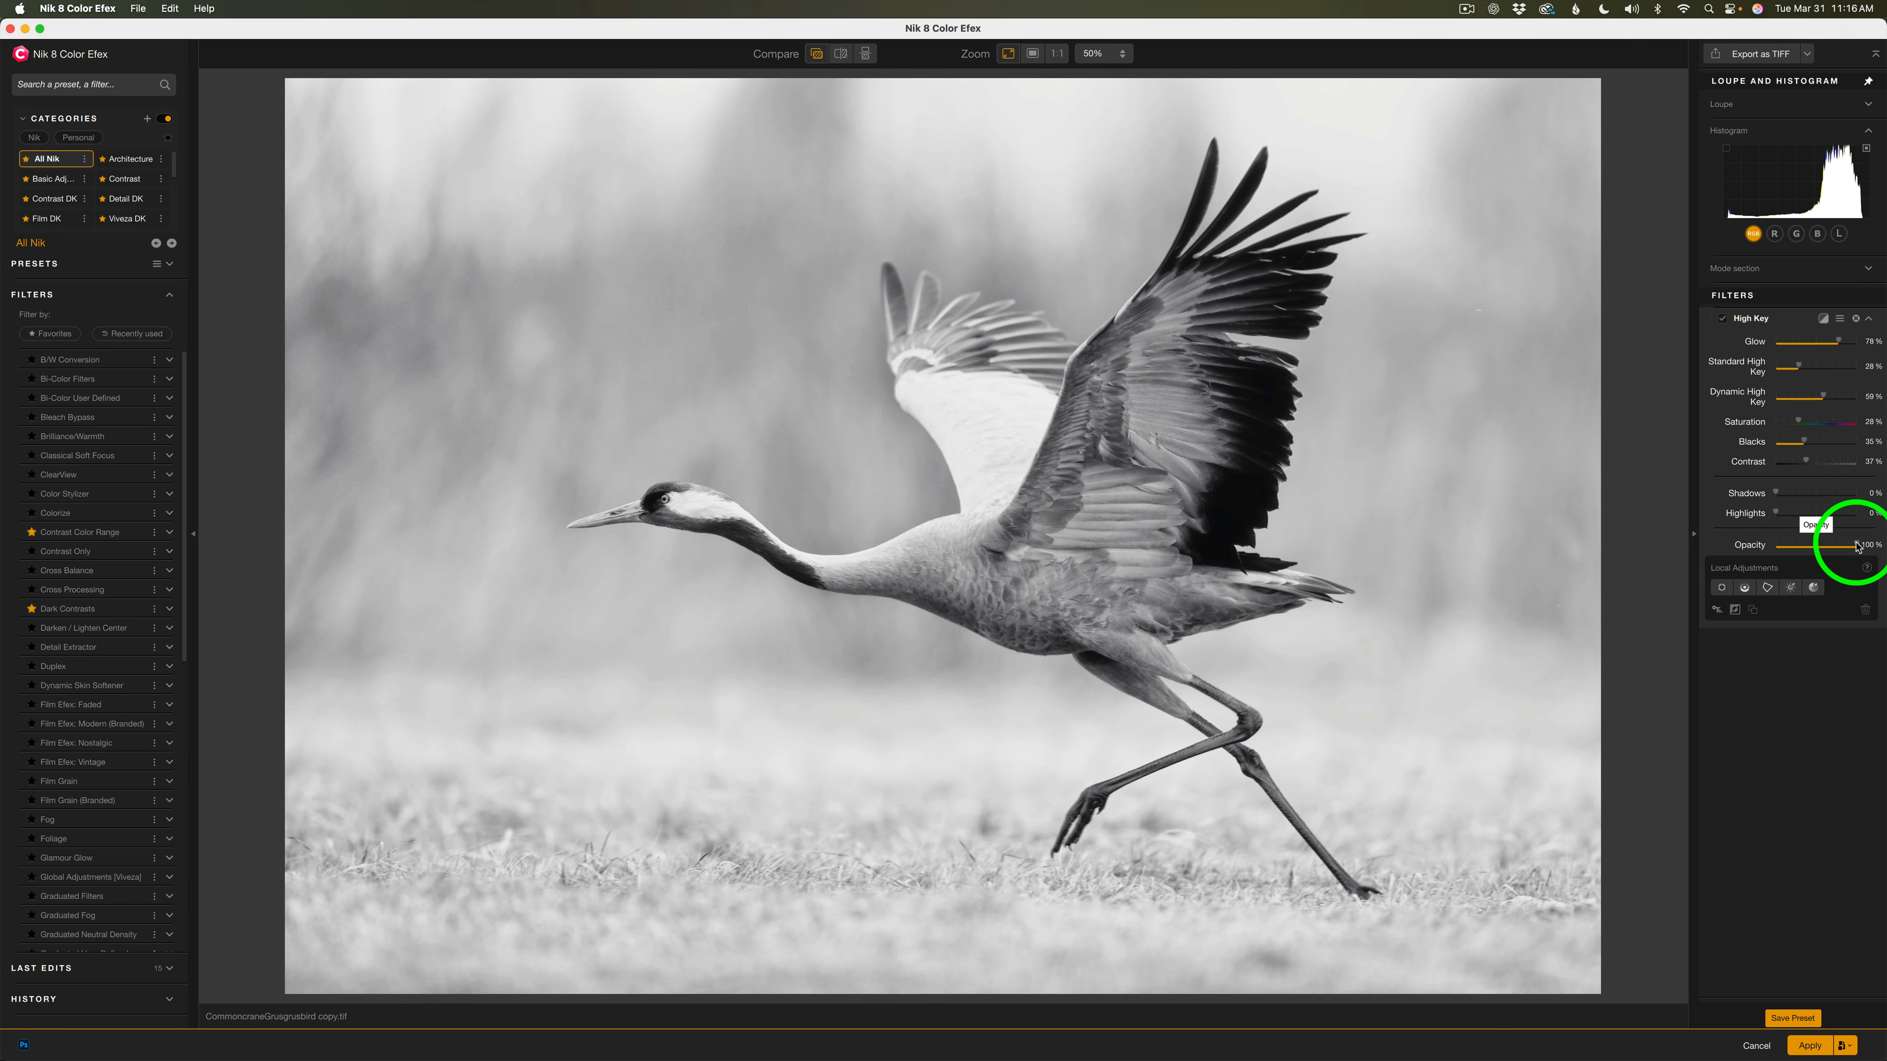
left_click_drag(1857, 547, 1850, 548)
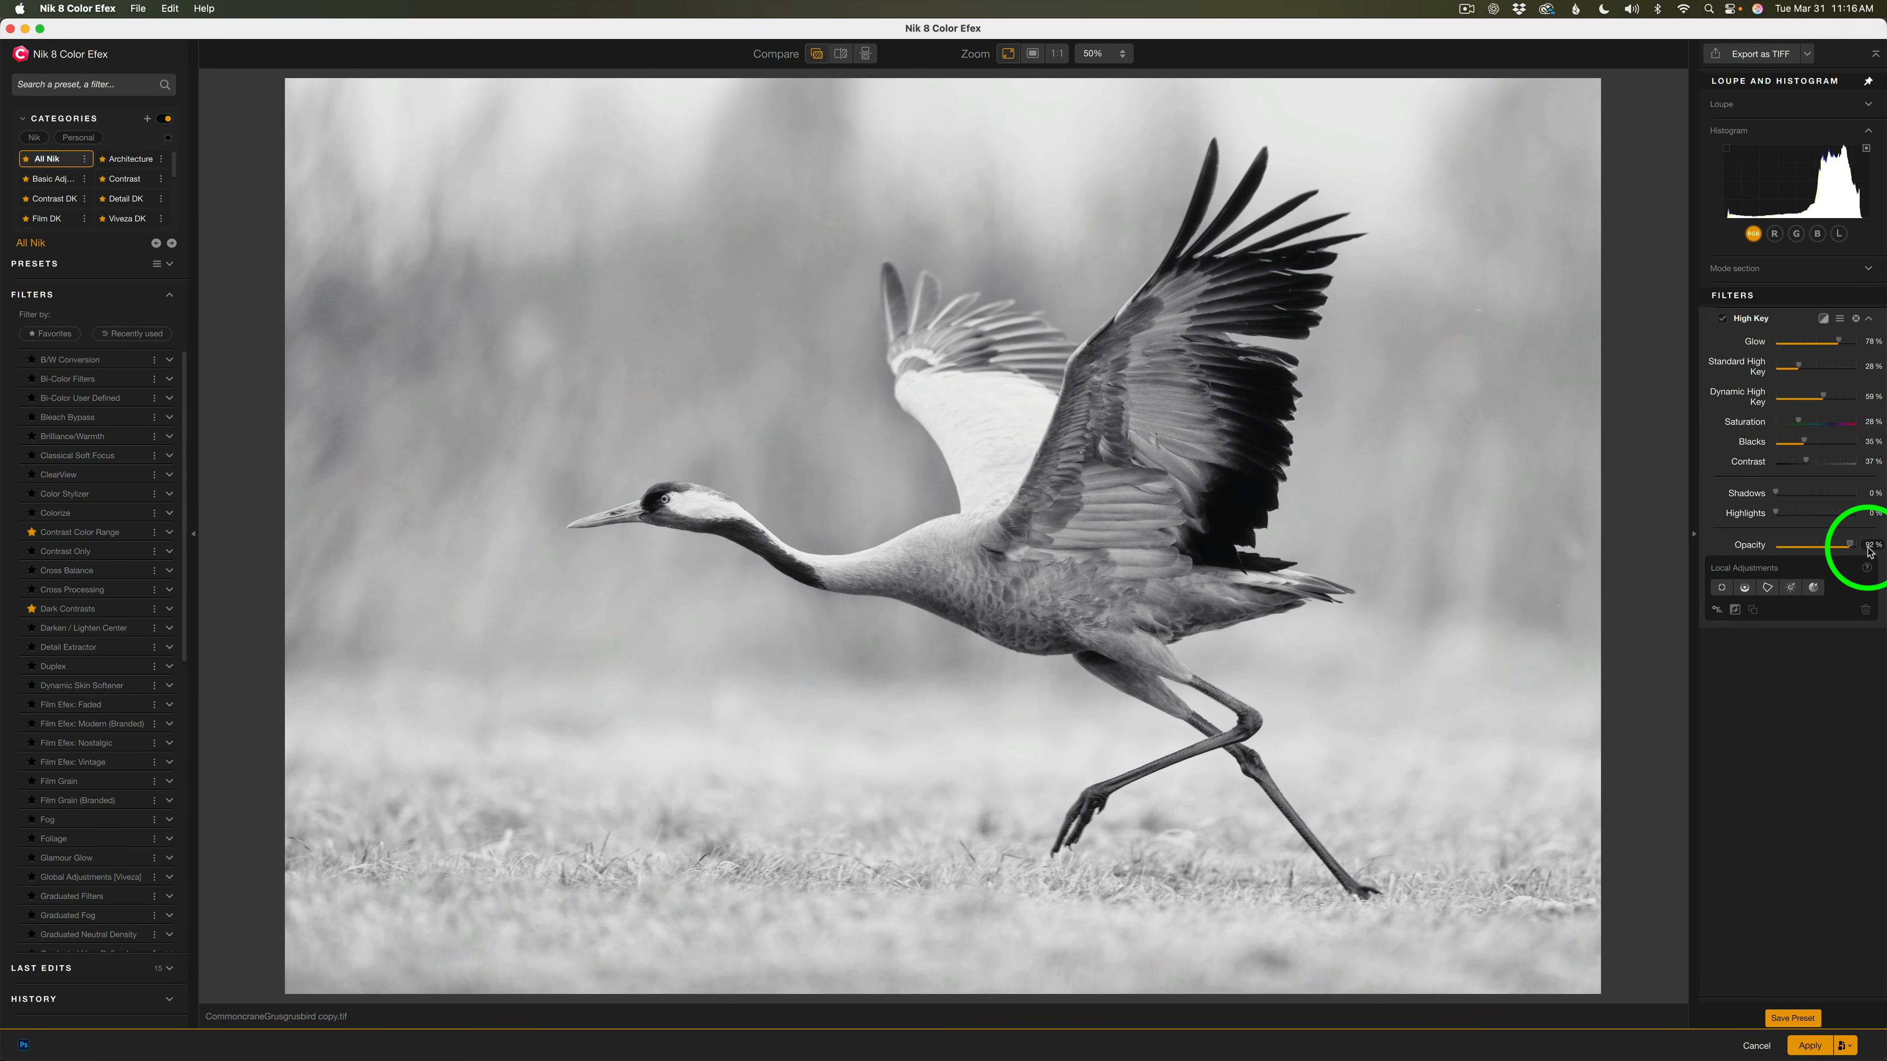
left_click(1722, 319)
left_click(1723, 320)
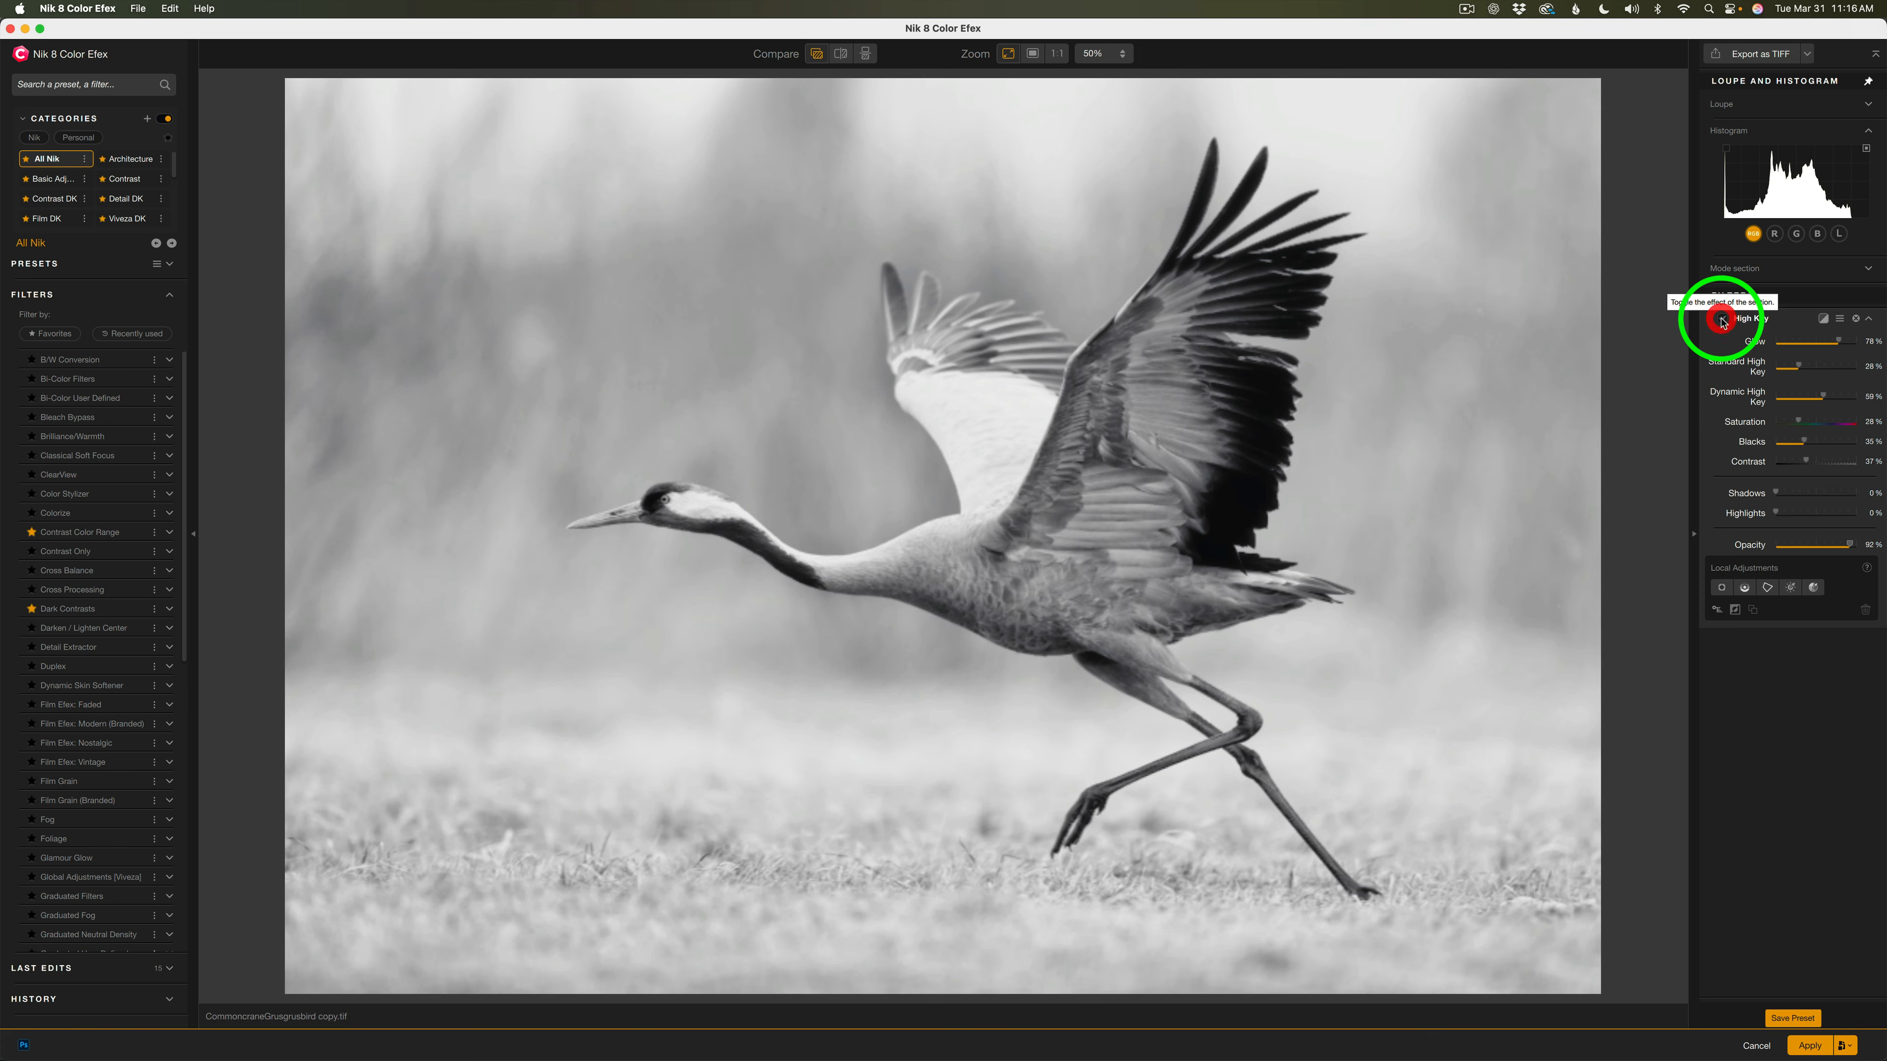